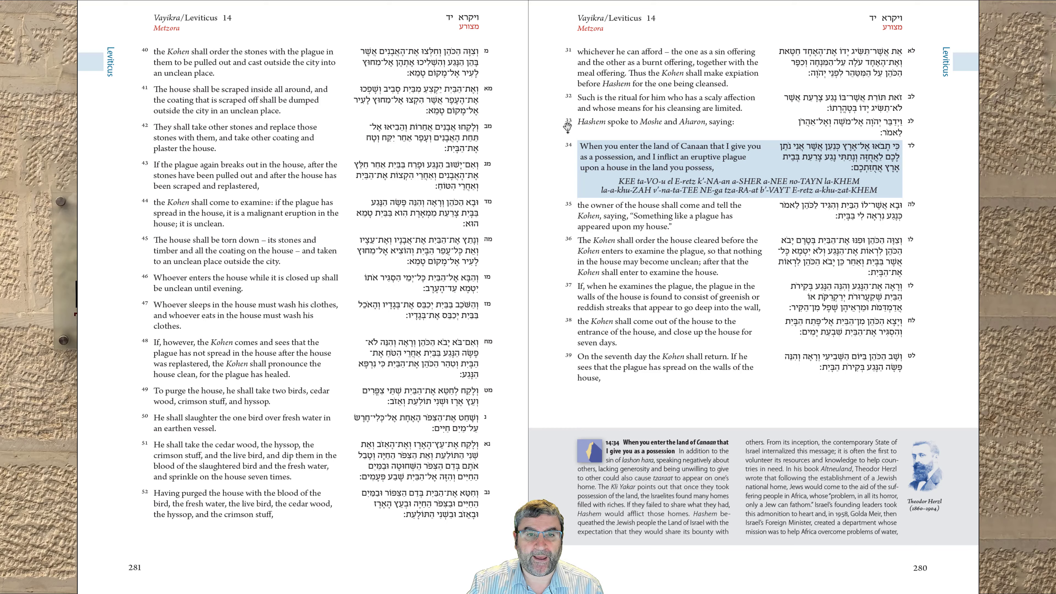
- Delete the grey background frame behind the 14:34 commentary on page 280
click(531, 357)
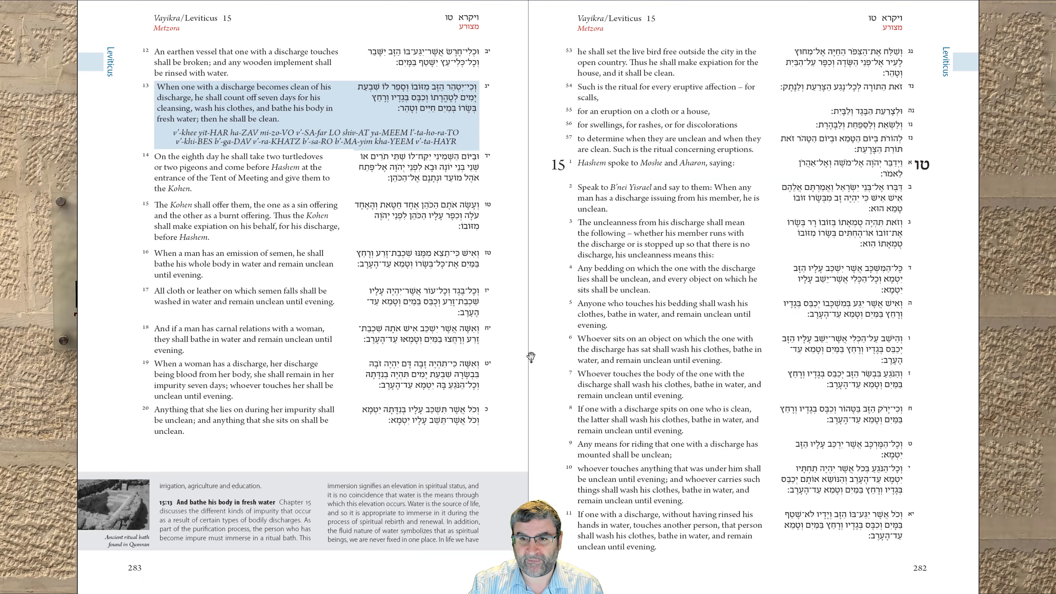
click(531, 357)
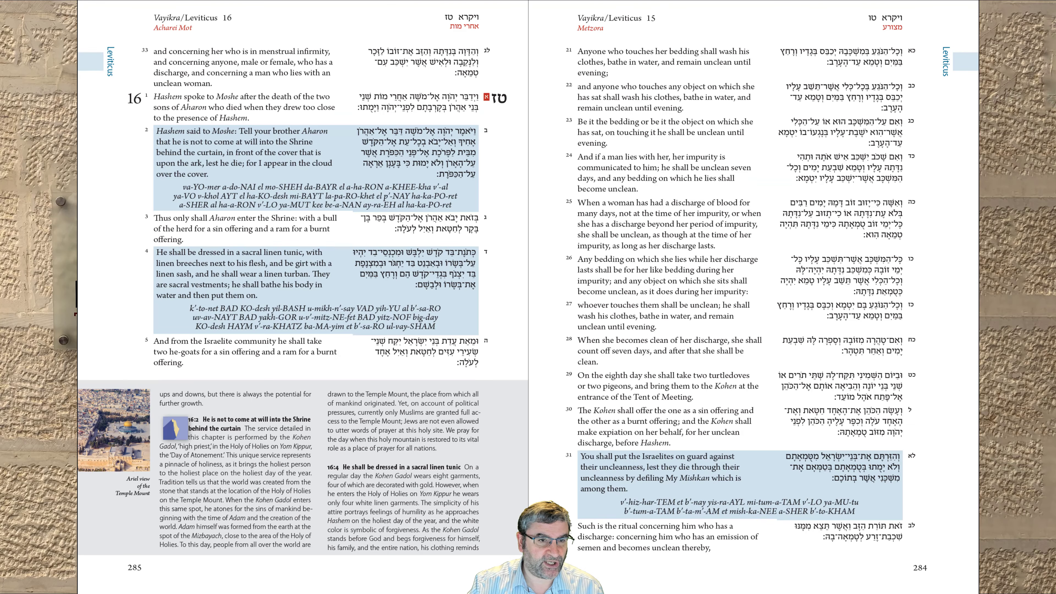
scroll(162, 444, up, 1)
scroll(162, 445, down, 2)
scroll(163, 444, up, 3)
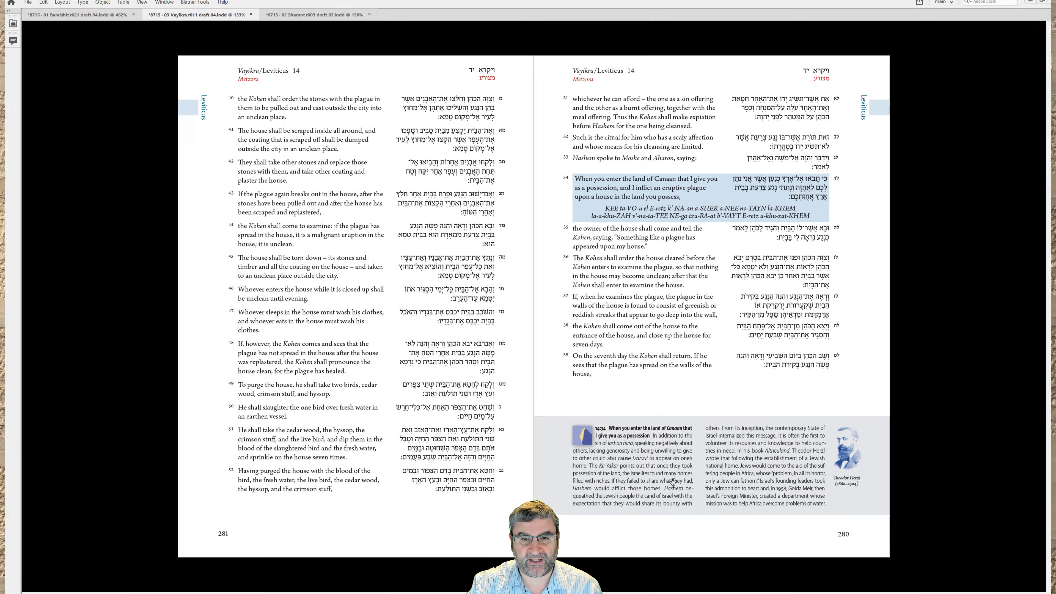
drag(511, 354, 902, 538)
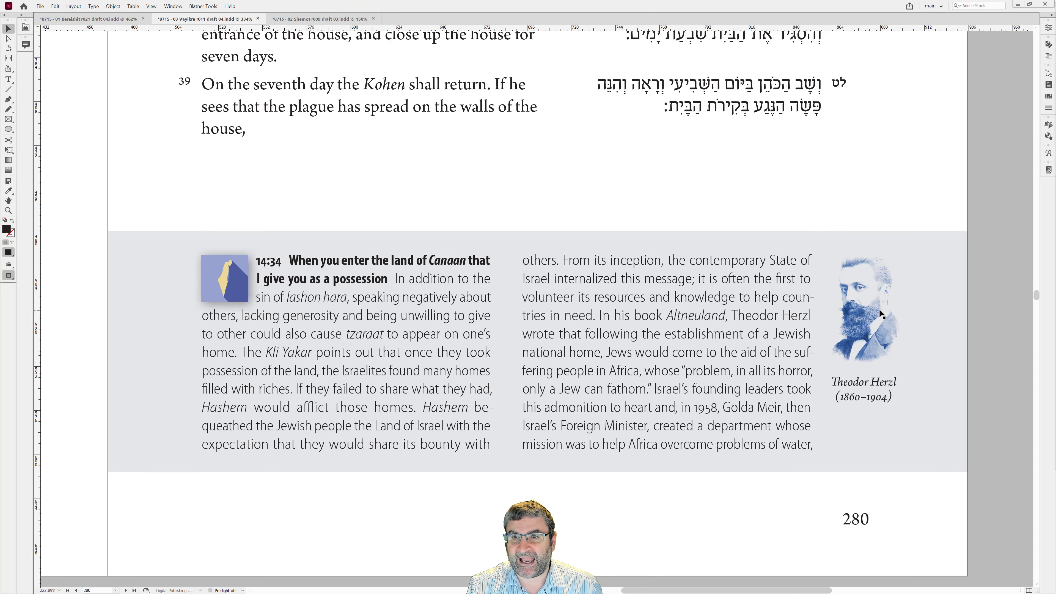
click(873, 312)
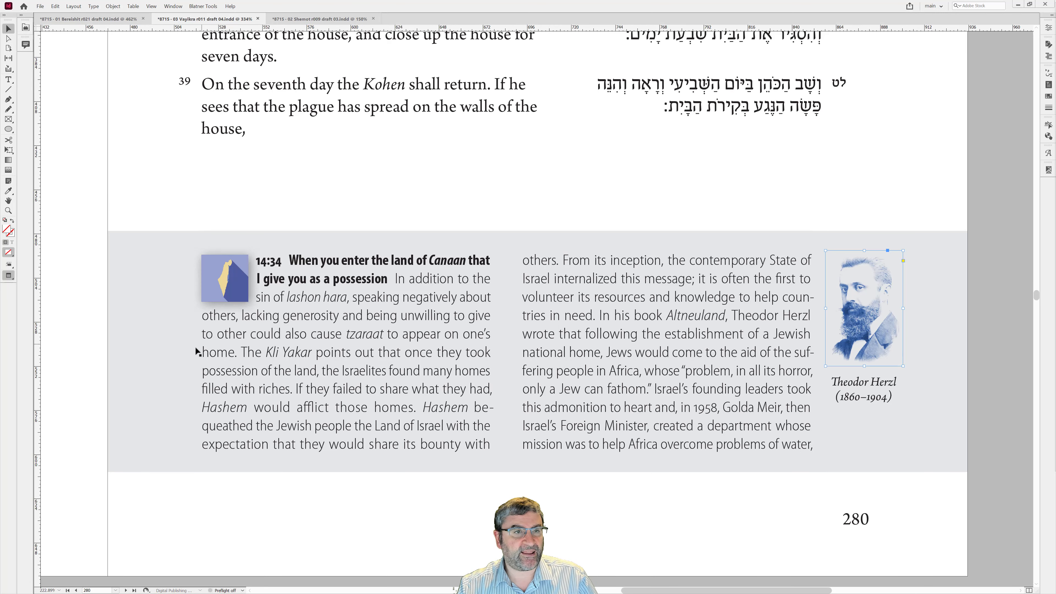
click(163, 339)
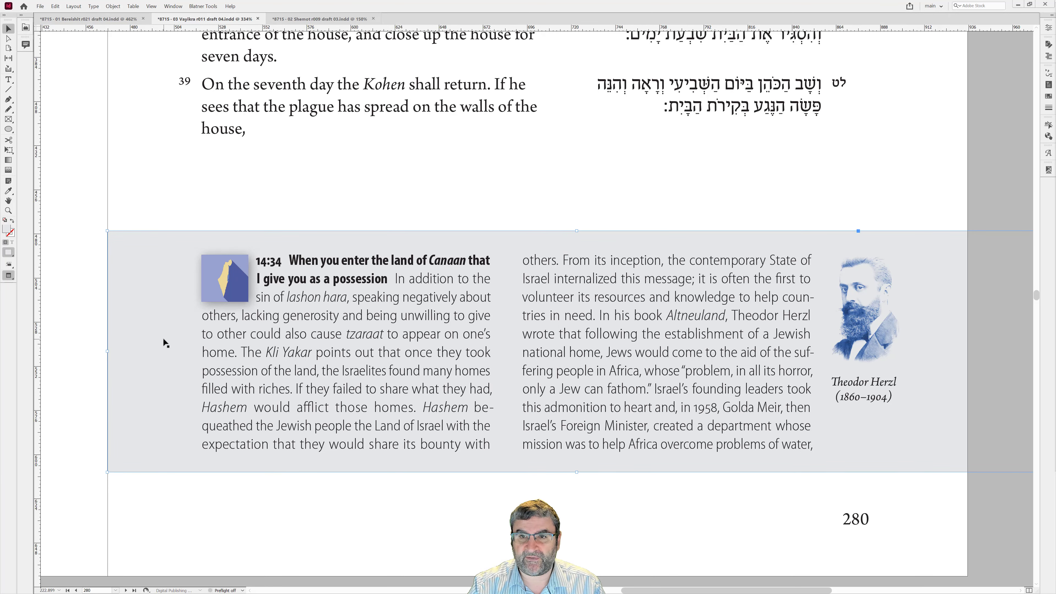
key(Delete)
- Restyle the 14:34 commentary text frame with the light blue full-width background in place of its grey fill
click(358, 391)
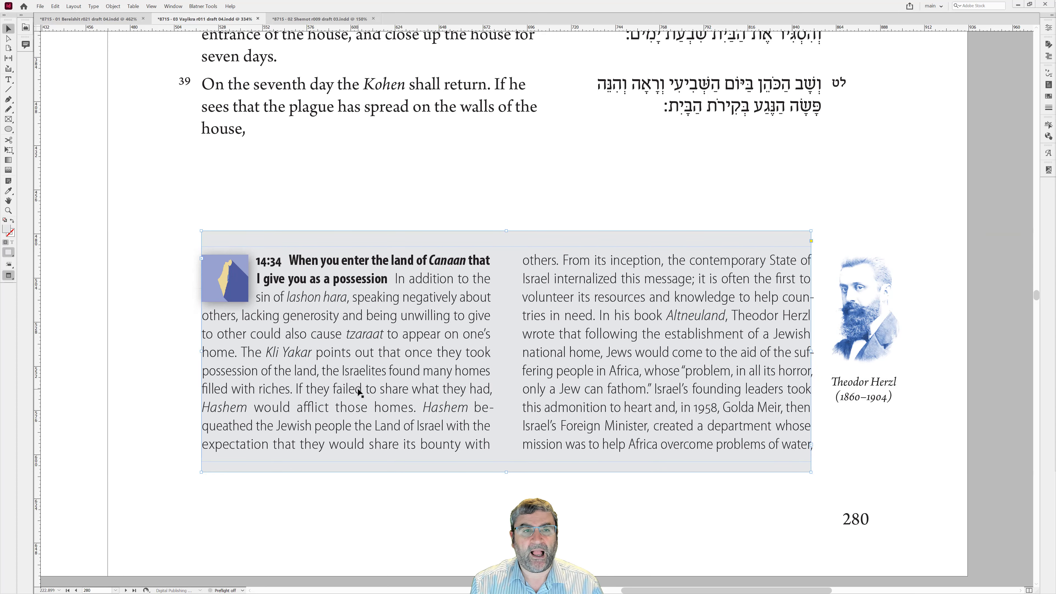
key(ctrl+KP_1)
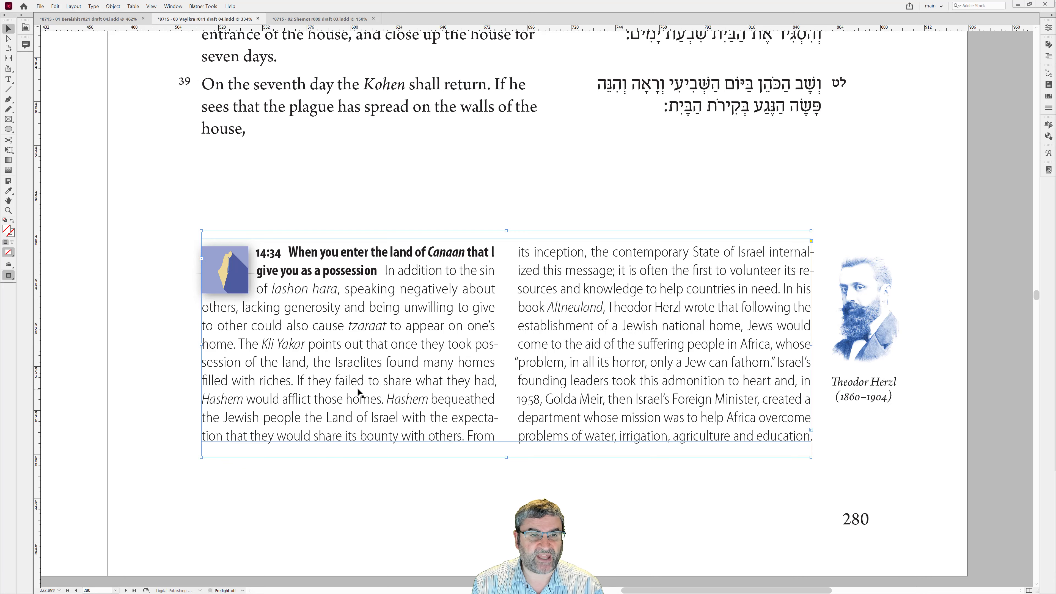
key(ctrl+KP_2)
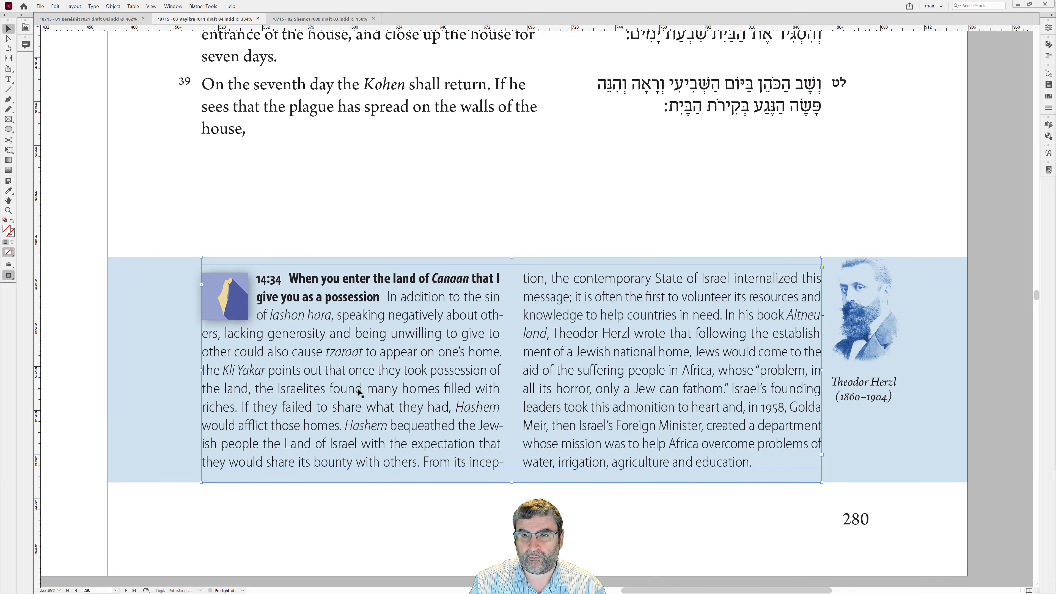
- Move the Theodor Herzl portrait so it rises above the blue background and overlaps the outer edge of the commentary text
click(873, 304)
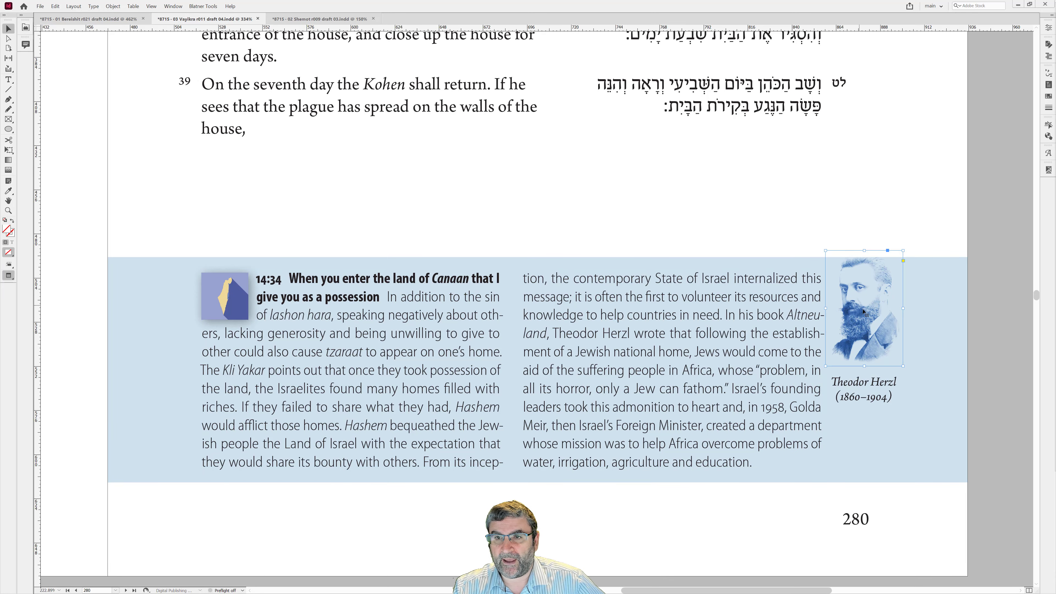
drag(882, 339, 881, 323)
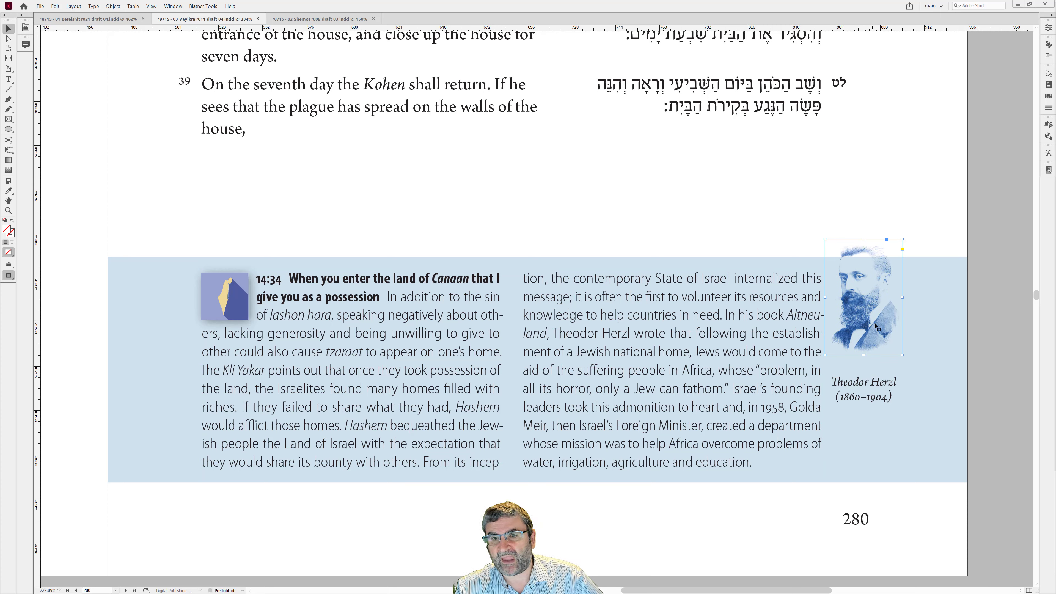
drag(872, 319, 809, 313)
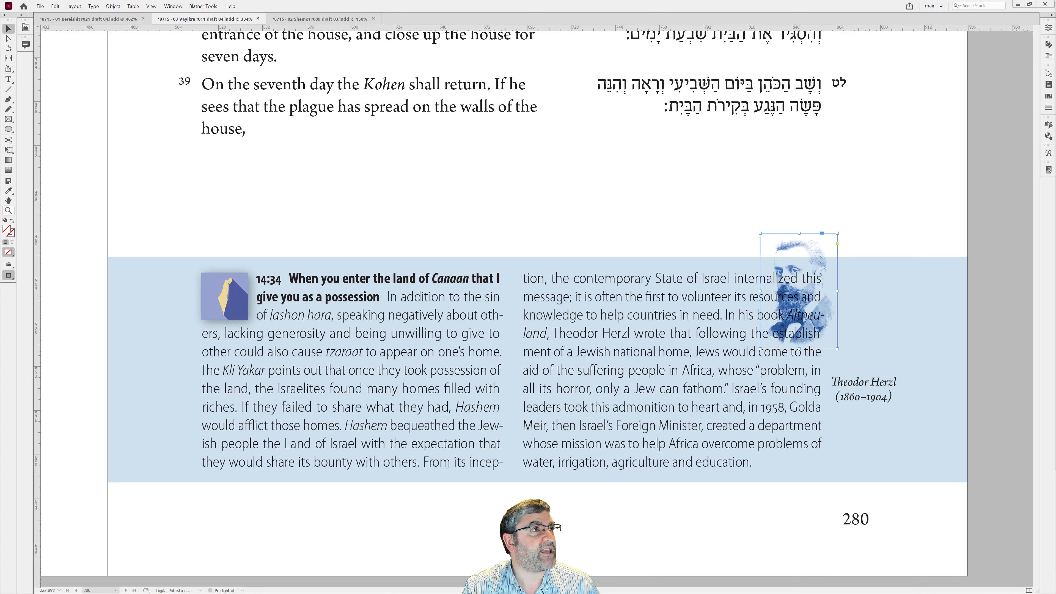
- Locate Vayikra_14_34.jpg in the images folder and open PhotoScissors
drag(0, 15, 301, 98)
scroll(252, 305, down, 10)
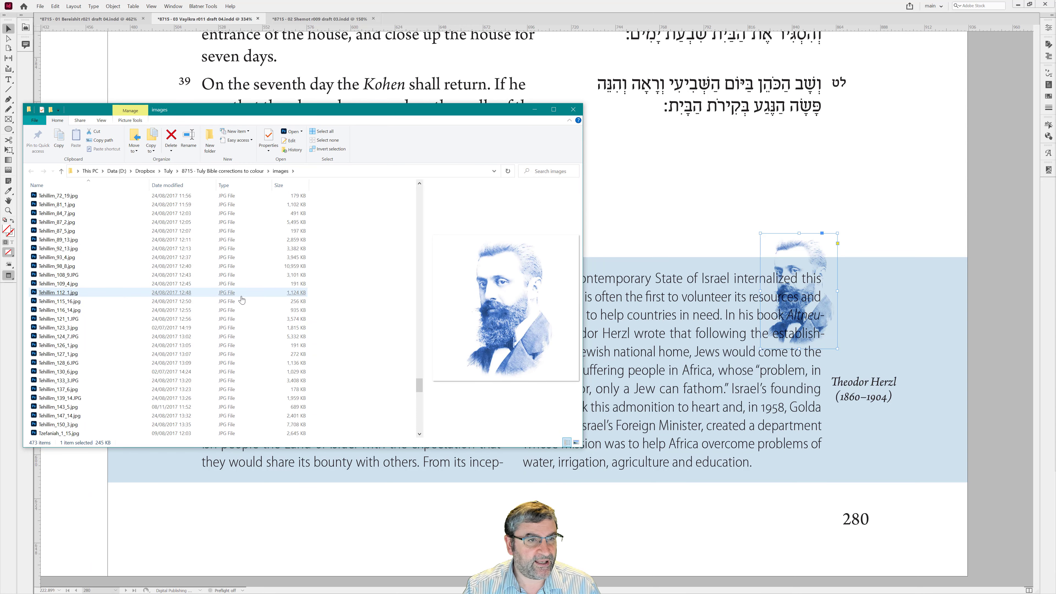
scroll(251, 305, up, 4)
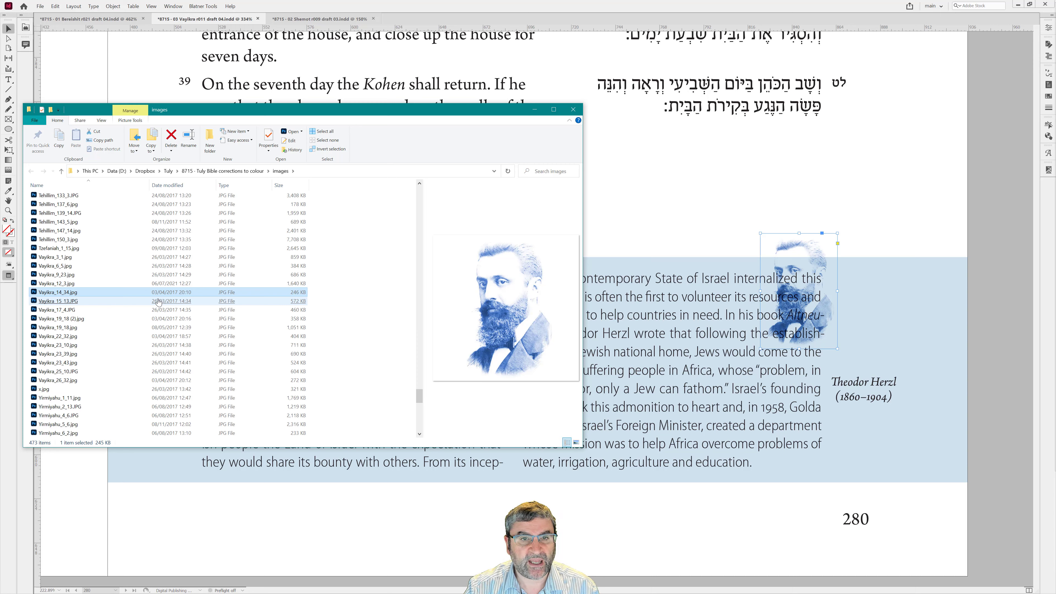
mouse_move(156, 301)
mouse_move(57, 293)
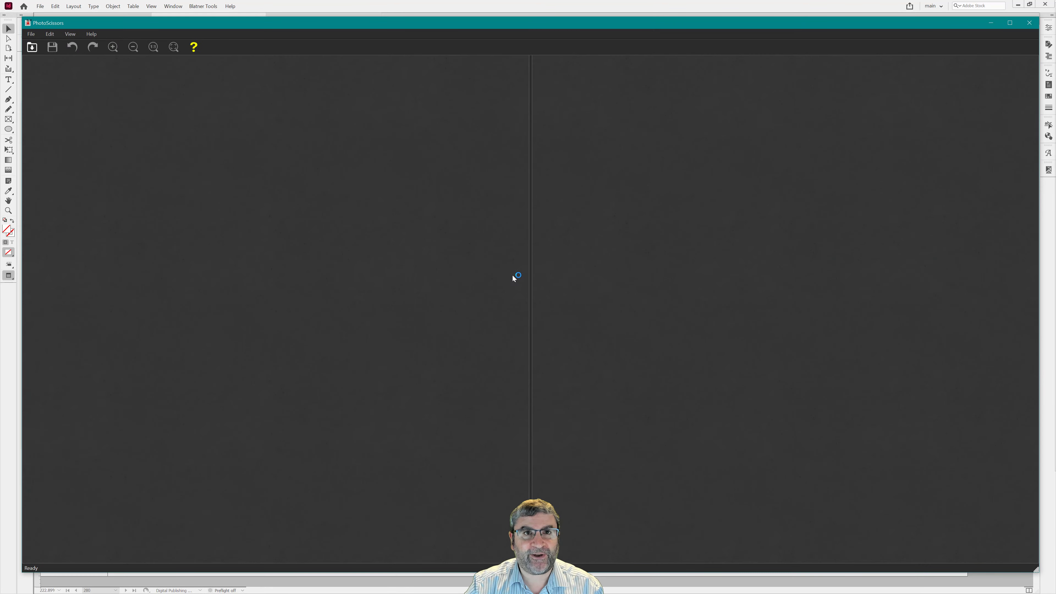
- Load Vayikra_14_34.jpg from the images folder into PhotoScissors to remove its background, and maximize the program window
drag(278, 25, 702, 168)
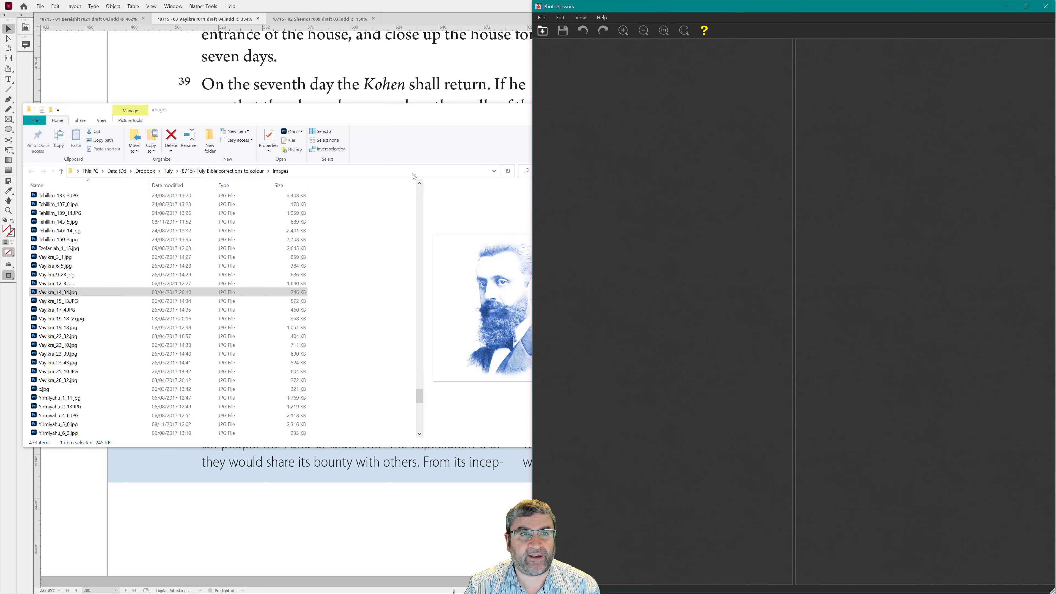
click(346, 124)
drag(43, 293, 644, 280)
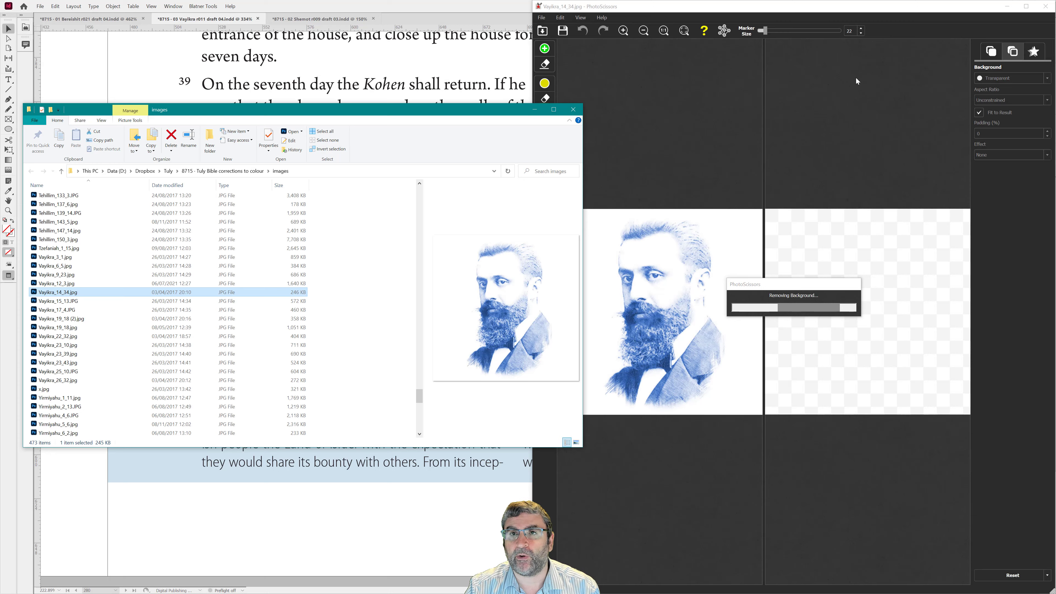
click(841, 9)
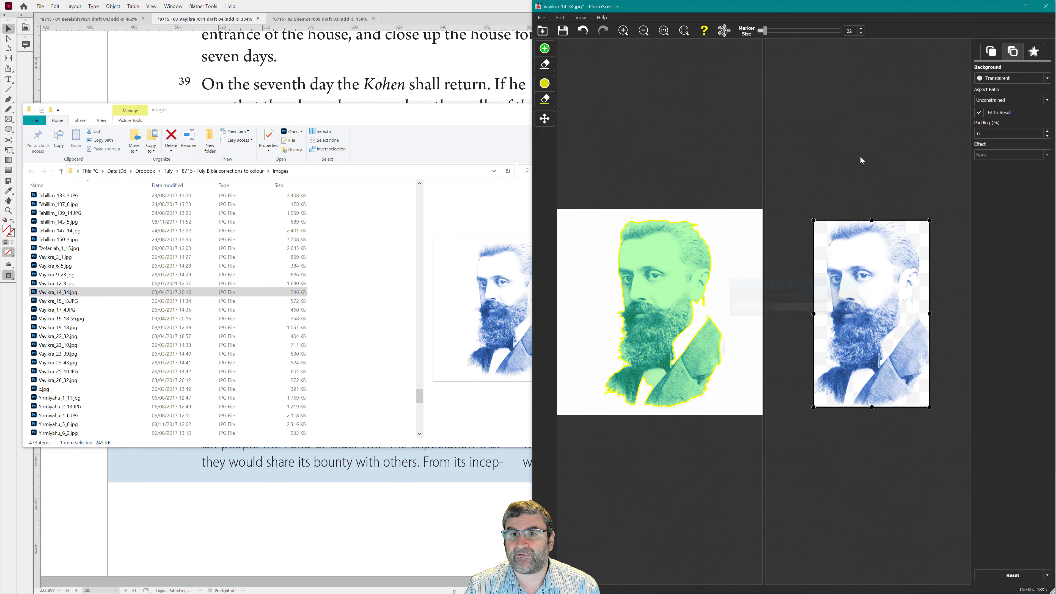
click(1027, 8)
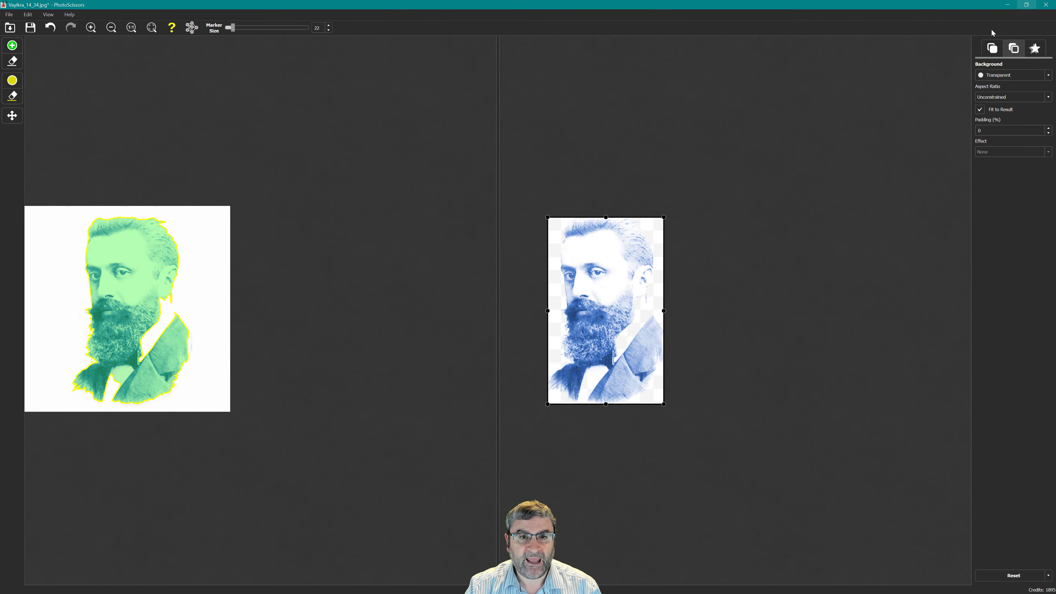
- Mark the portrait's neck, collar, jacket shoulder and shirt front as foreground with a marker size of 92
scroll(204, 317, up, 3)
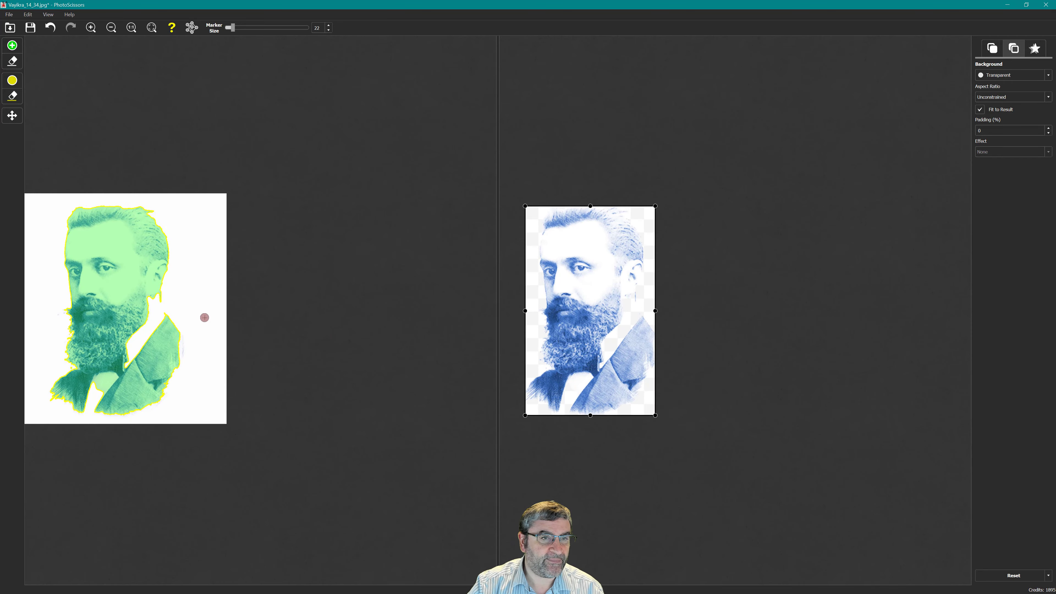
drag(186, 323, 367, 318)
scroll(366, 317, up, 3)
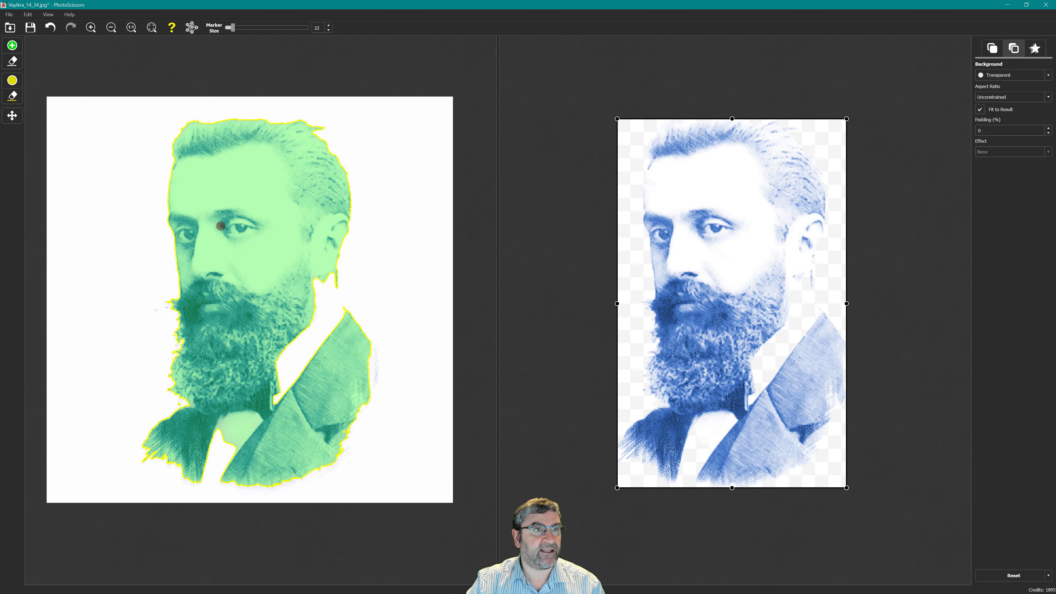
click(12, 45)
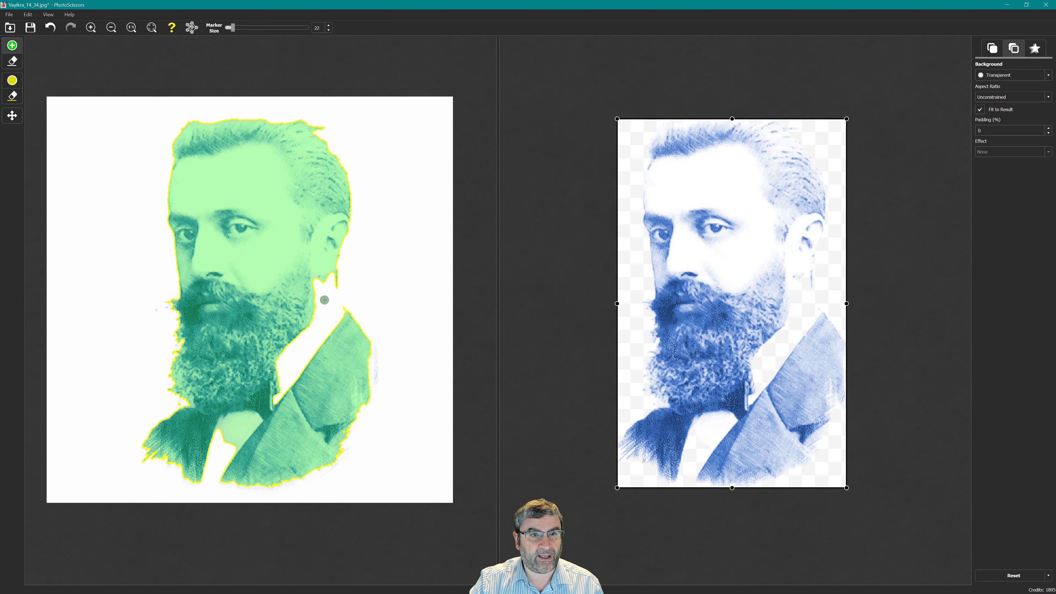
scroll(315, 333, up, 7)
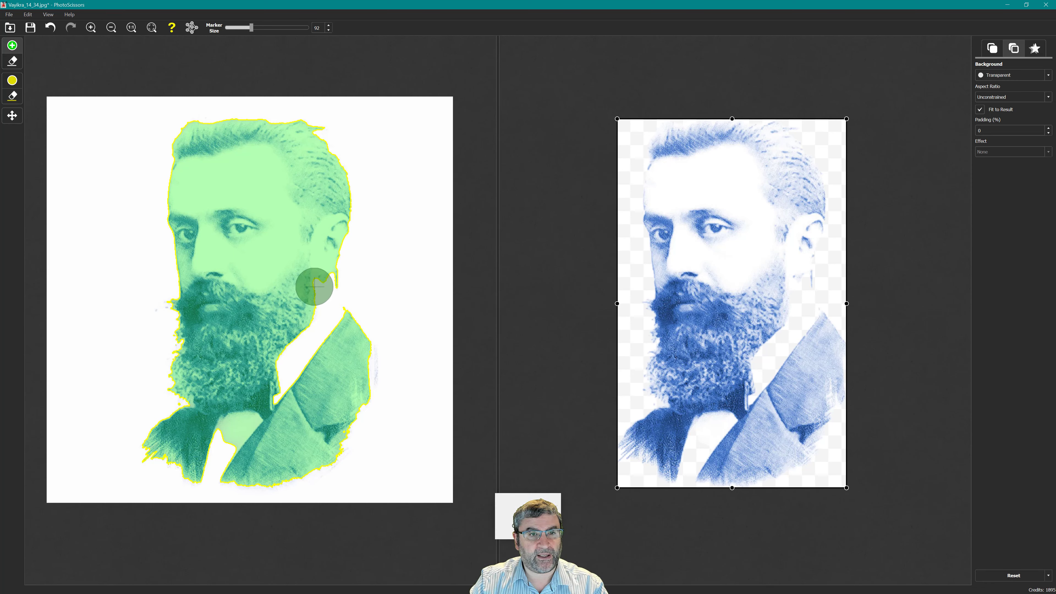
mouse_move(314, 287)
mouse_down()
mouse_move(320, 351)
mouse_move(317, 328)
mouse_move(276, 380)
mouse_move(310, 344)
mouse_move(291, 383)
mouse_move(355, 374)
mouse_up()
mouse_move(228, 433)
mouse_down()
mouse_move(201, 471)
mouse_move(229, 428)
mouse_up()
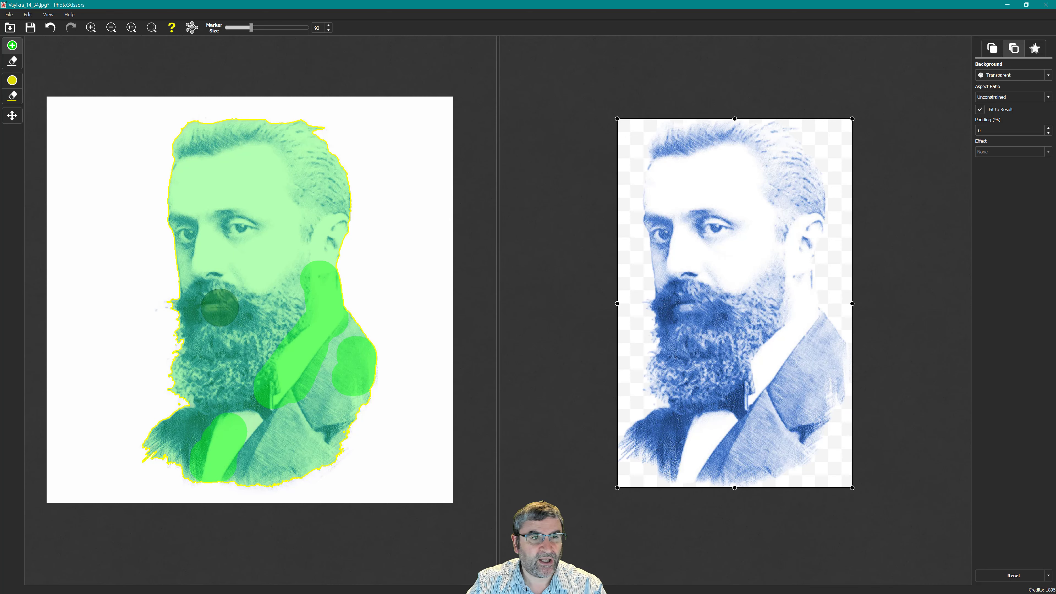
- Mark the moustache tip, beard edge, outer ear and lower jacket edge as foreground with a marker size of 22
scroll(172, 311, down, 3)
scroll(172, 308, down, 4)
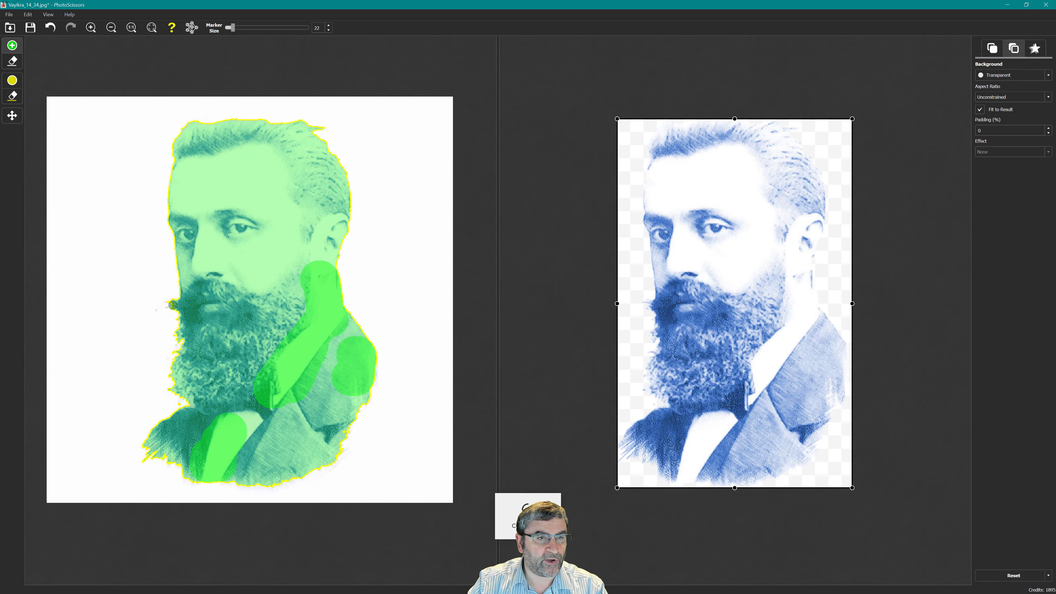
drag(170, 304, 180, 357)
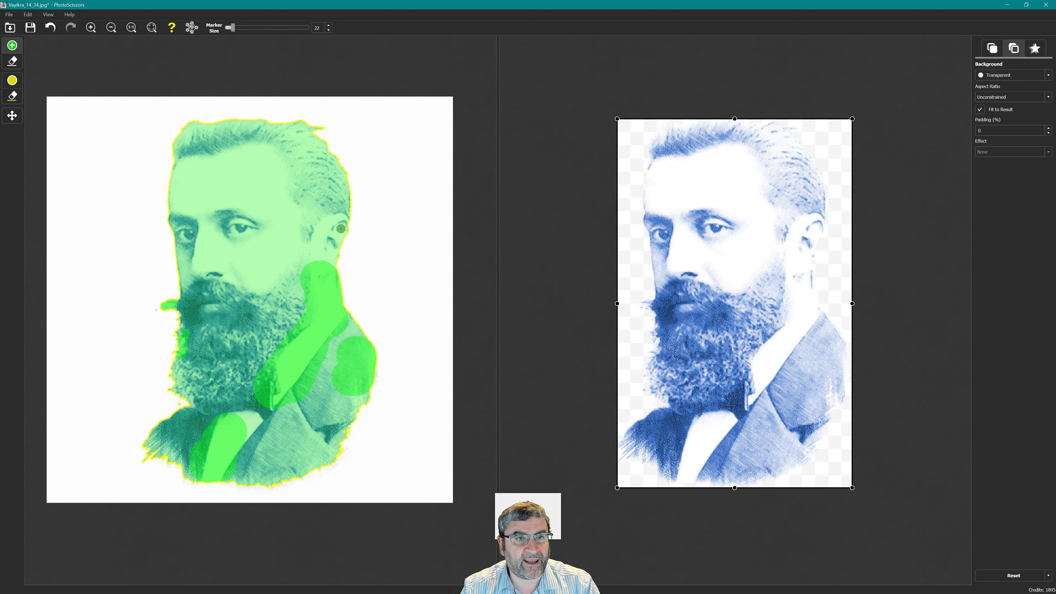
drag(344, 223, 334, 255)
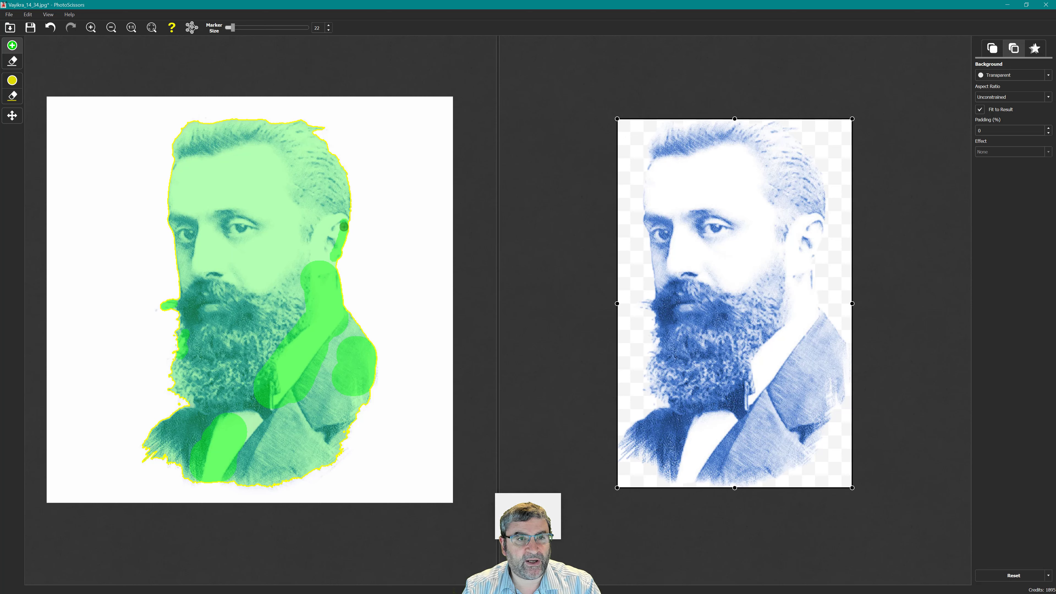
drag(342, 239, 331, 266)
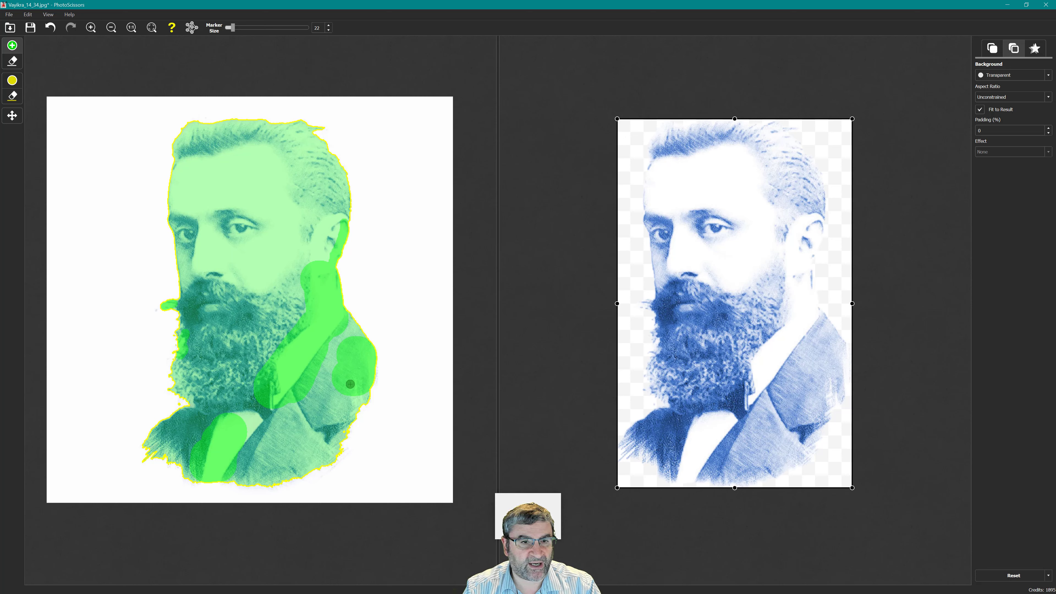
drag(343, 439, 332, 459)
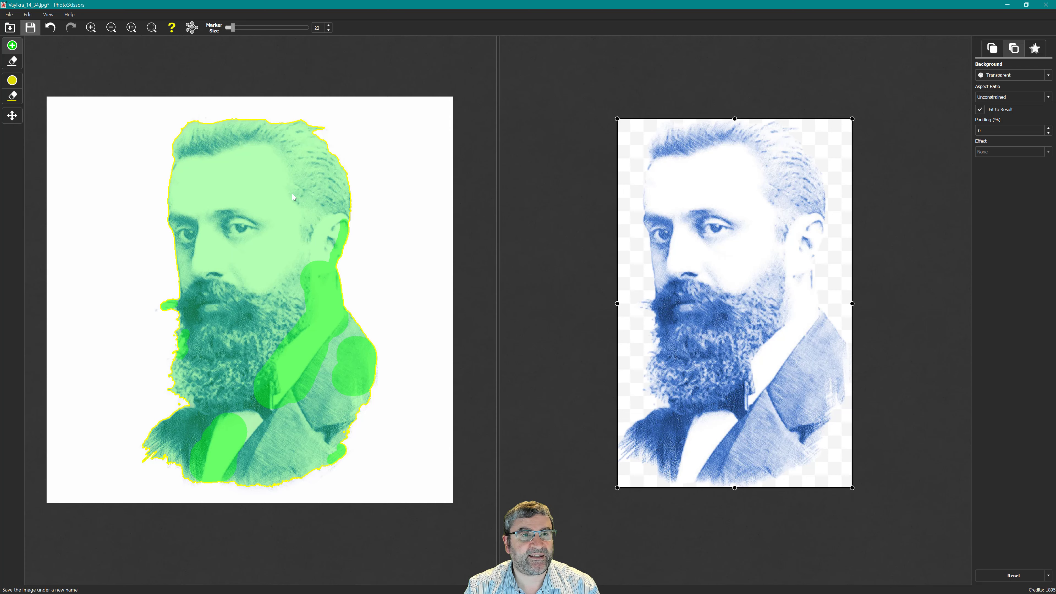
- Save the cut-out portrait with the upper edge of the hair also marked as foreground, and minimize PhotoScissors
key(ctrl+s)
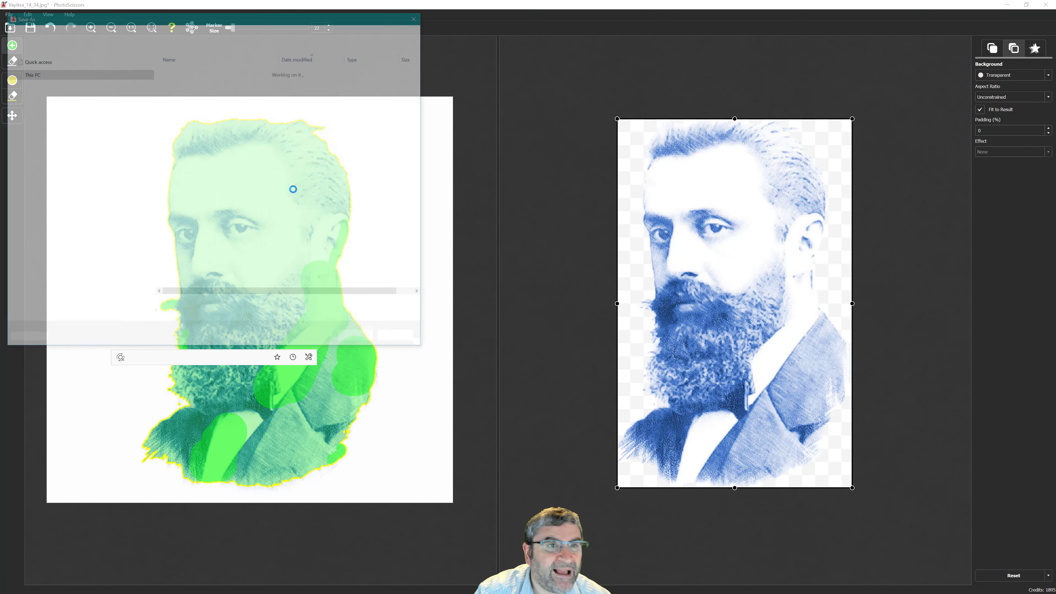
key(Return)
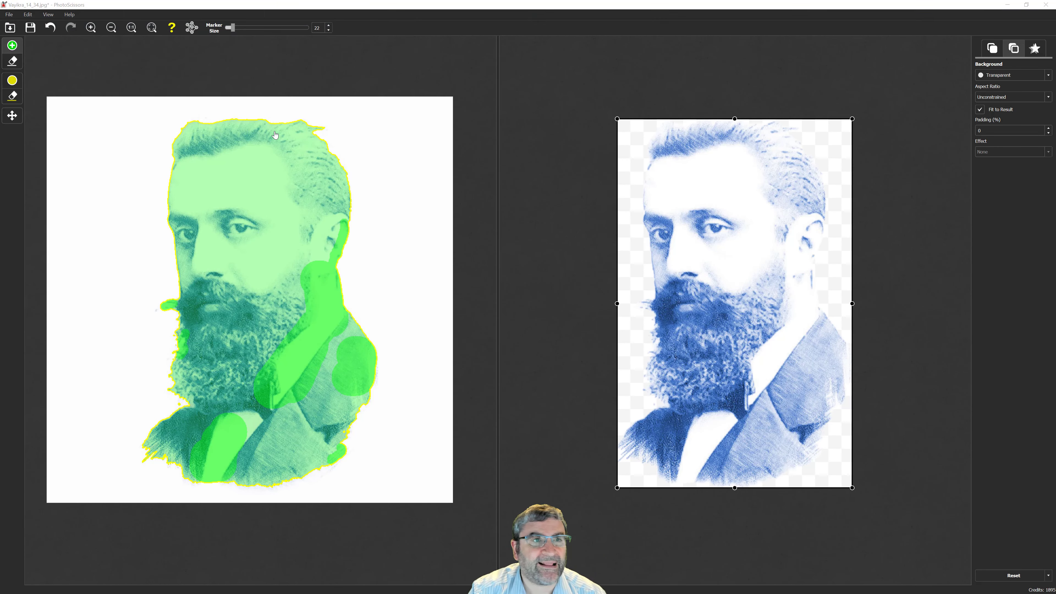
drag(209, 127, 203, 126)
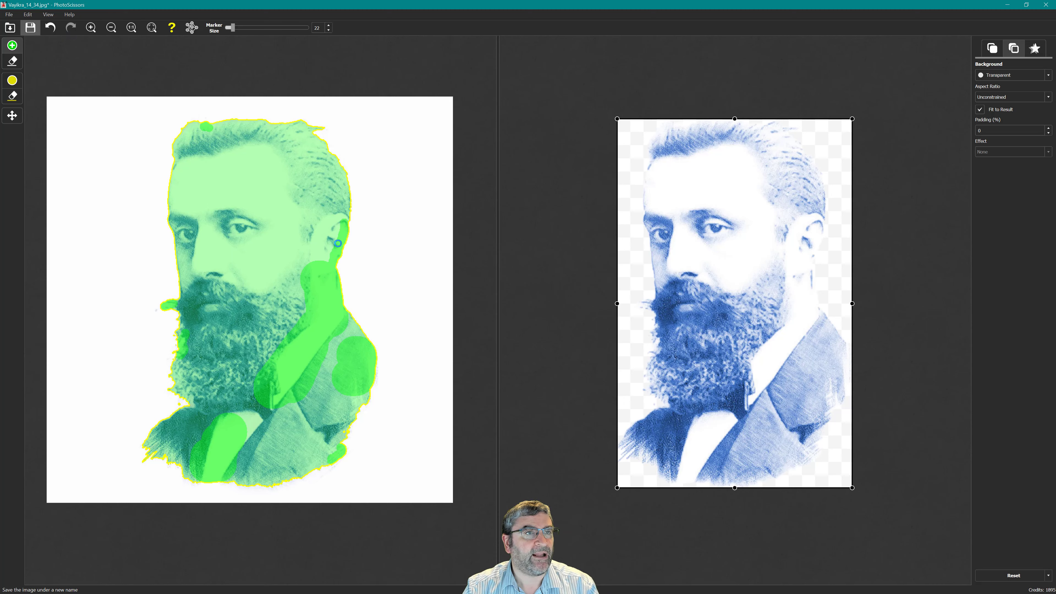
key(ctrl+s)
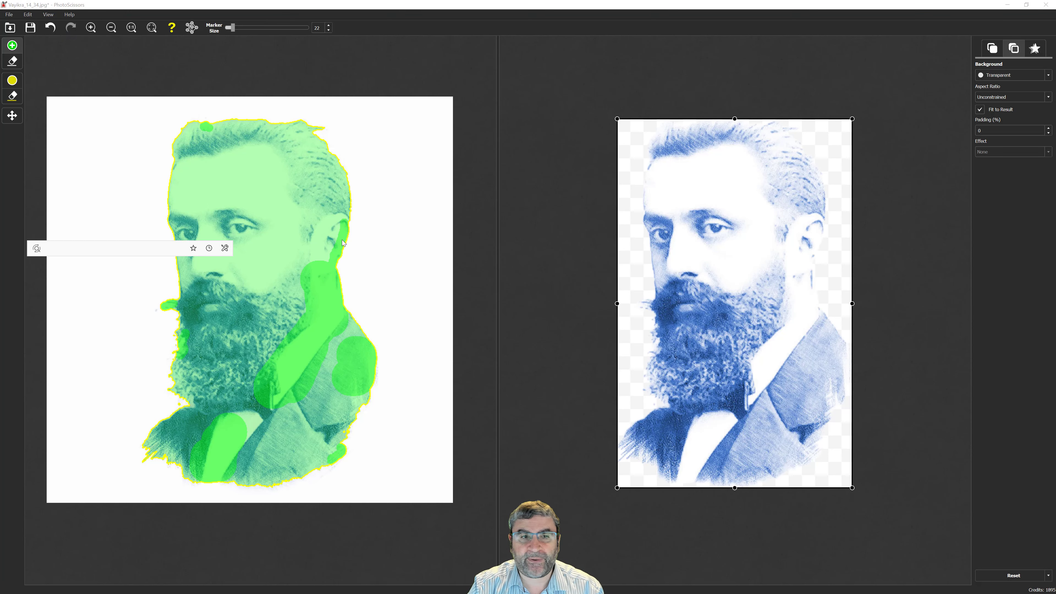
key(Return)
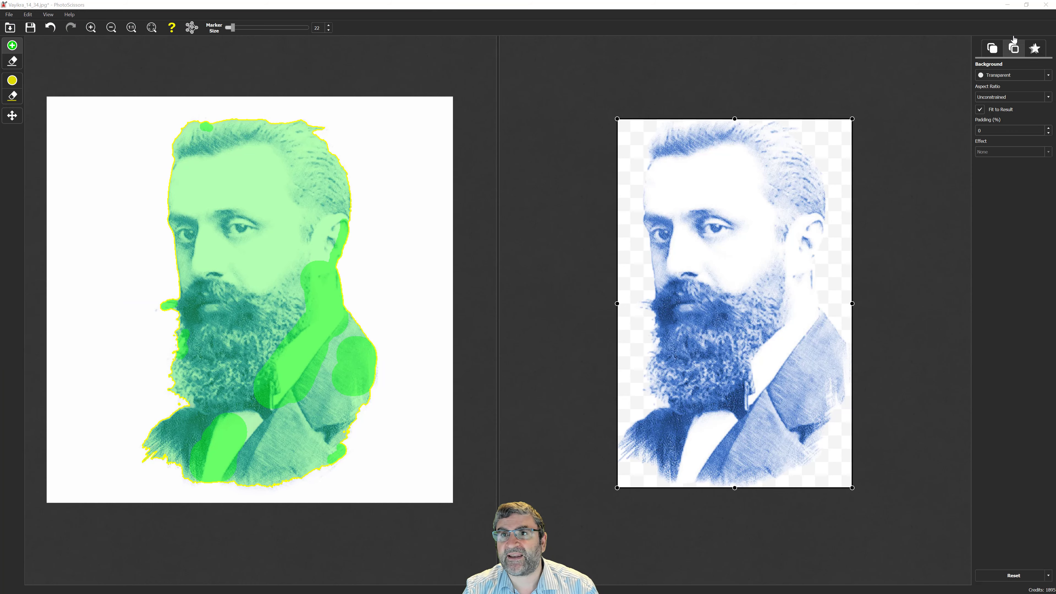
click(1008, 6)
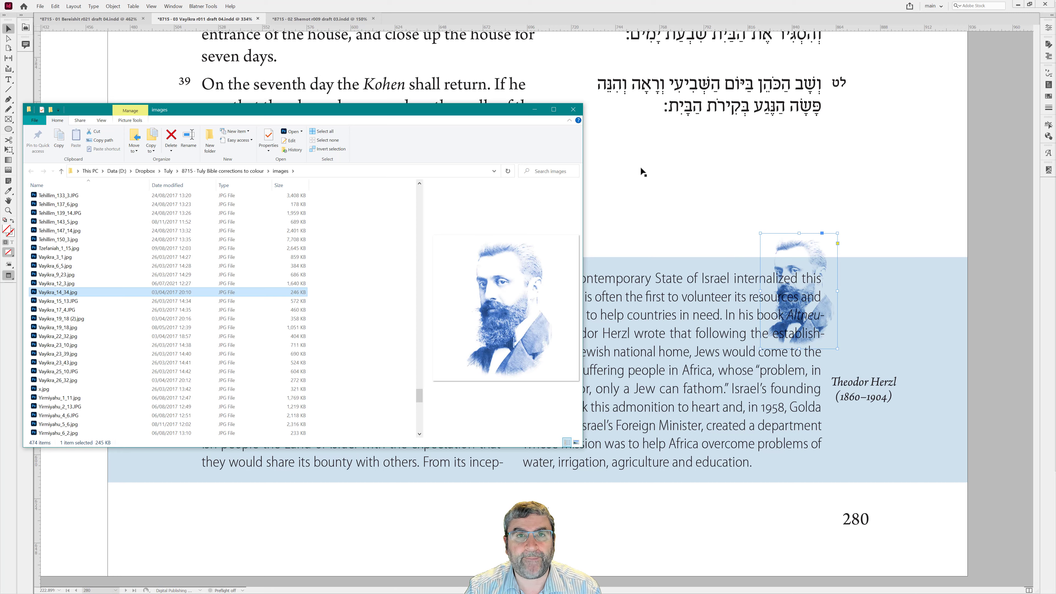
- Minimize the file window and relink the selected Herzl portrait to its background-free PNG version
click(534, 110)
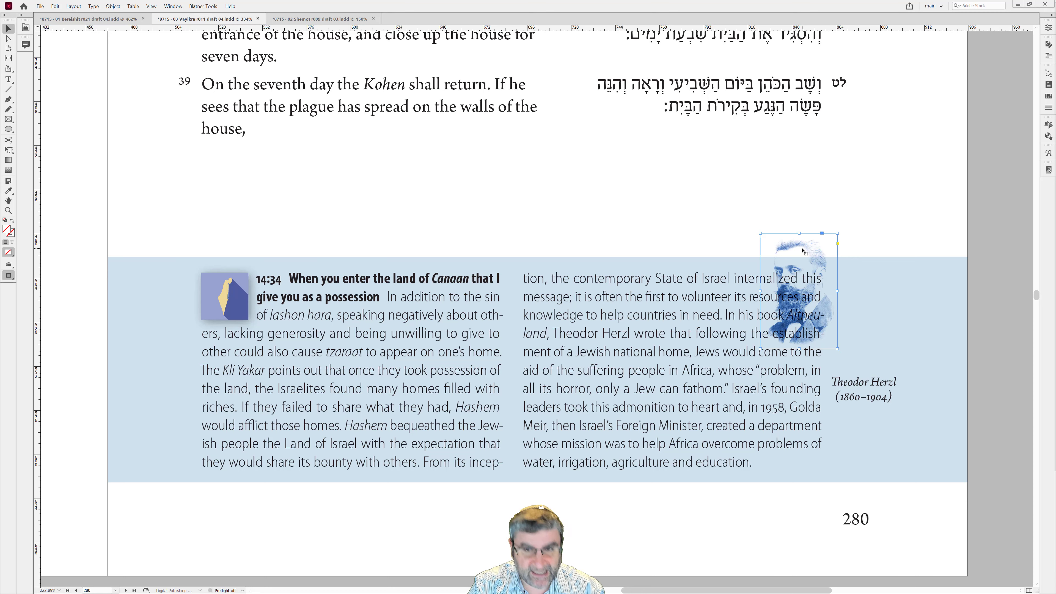
key(ctrl+alt+shift+r)
key(Return)
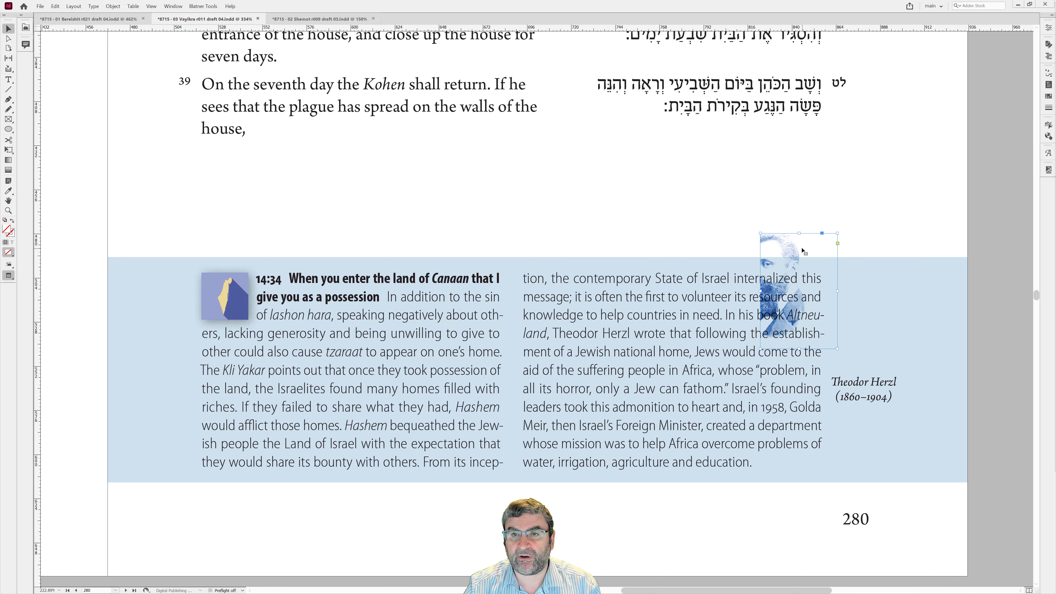
- Apply the drop shadow and text wrap style to the portrait, and fit the image and its frame to each other
key(ctrl+z)
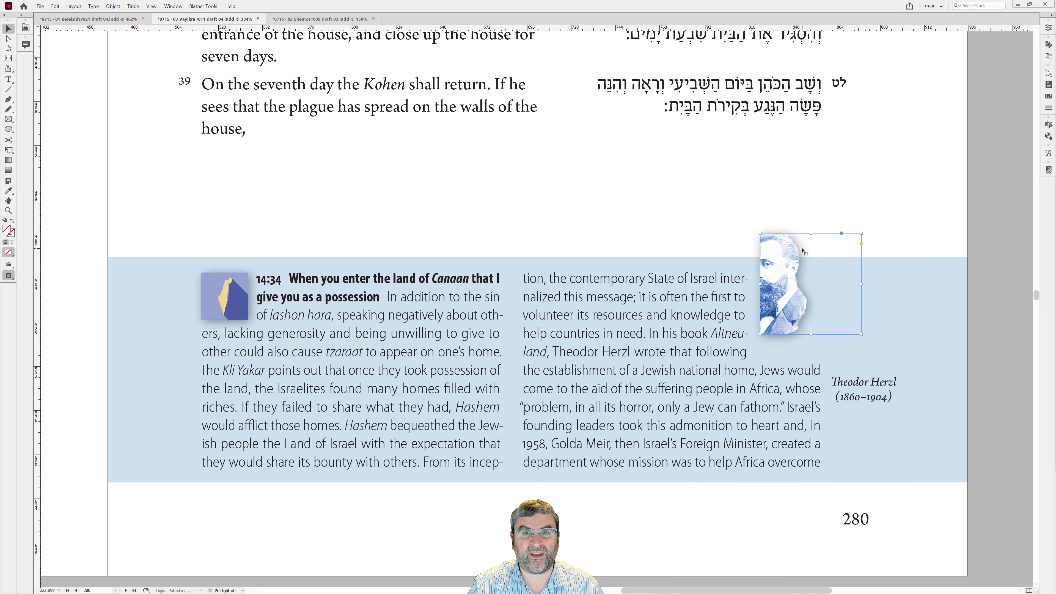
key(ctrl+alt+shift+e)
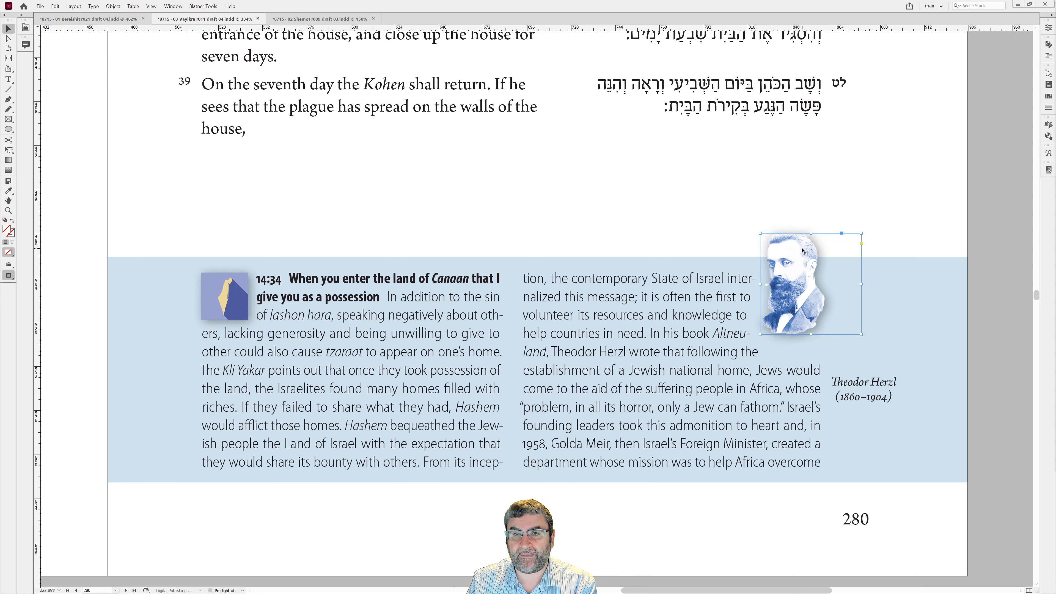
key(ctrl+alt+c)
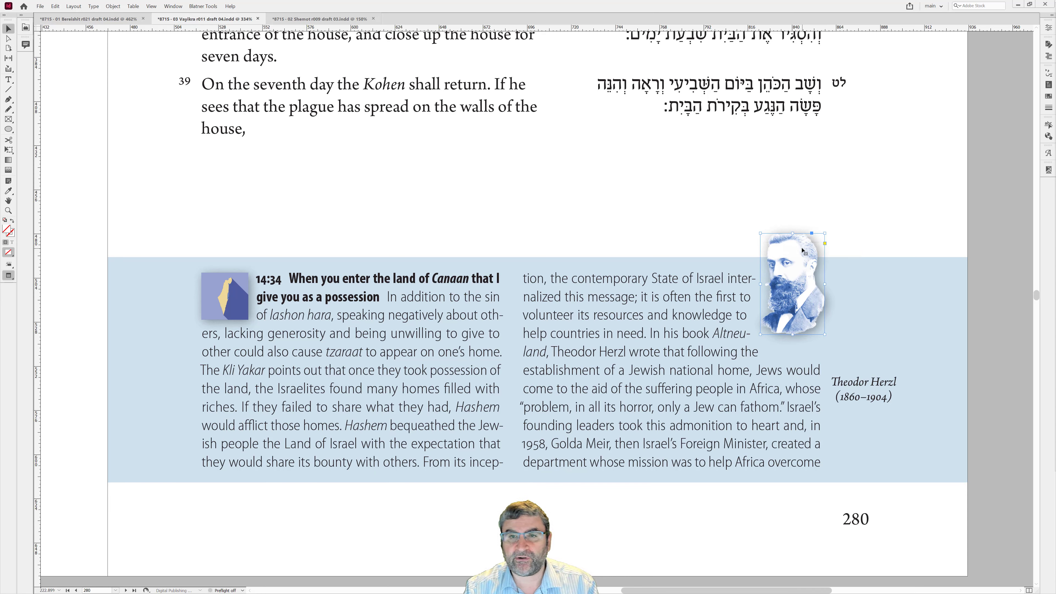
click(910, 410)
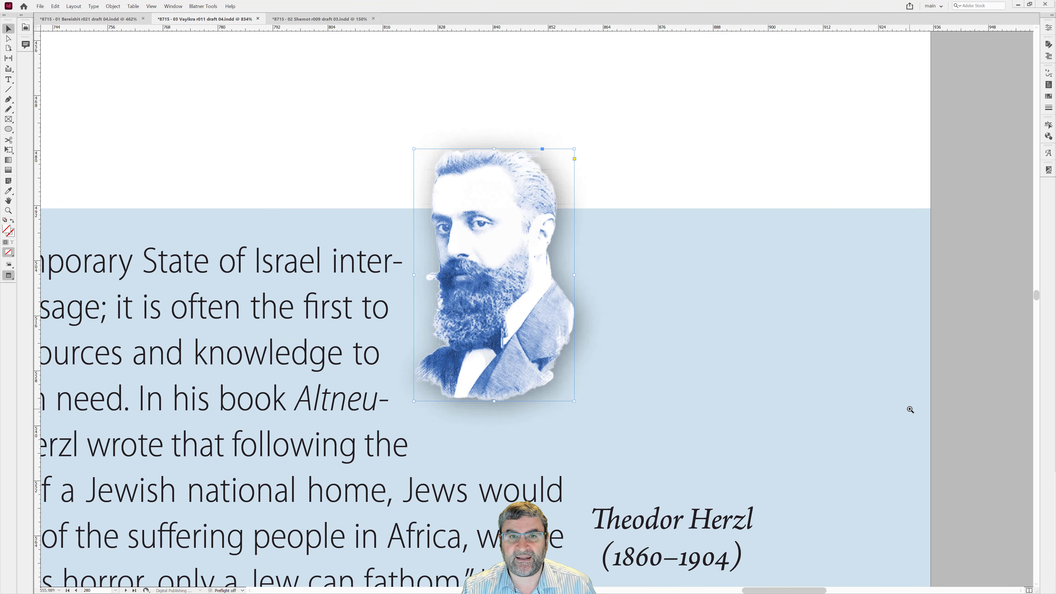
click(715, 391)
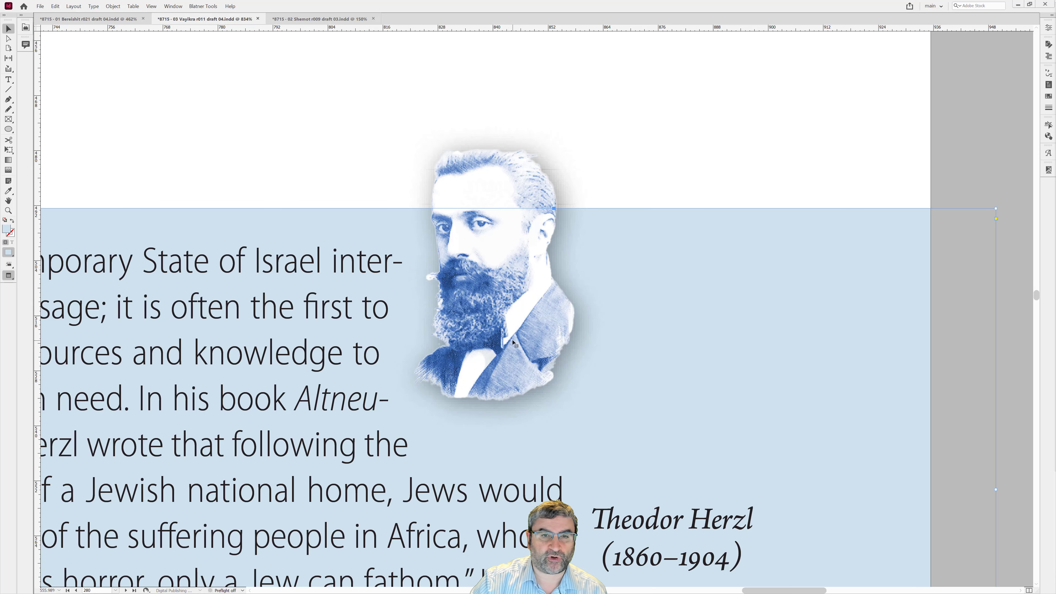
- Switch to PhotoScissors and erase the foreground marking around the moustache tip with a marker size of 62
key(alt+Tab)
key(alt+Tab)
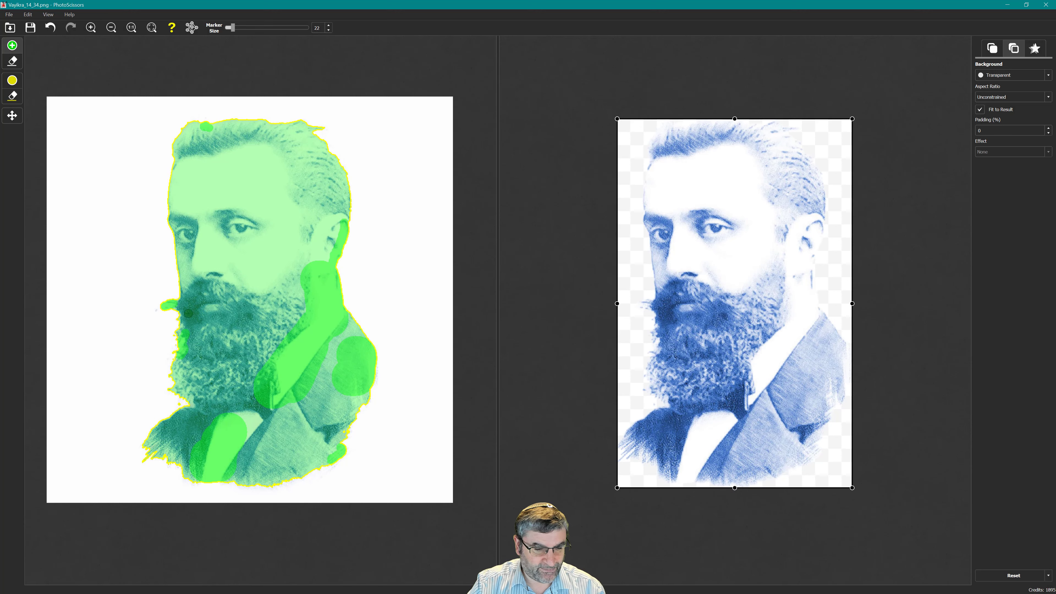
key(e)
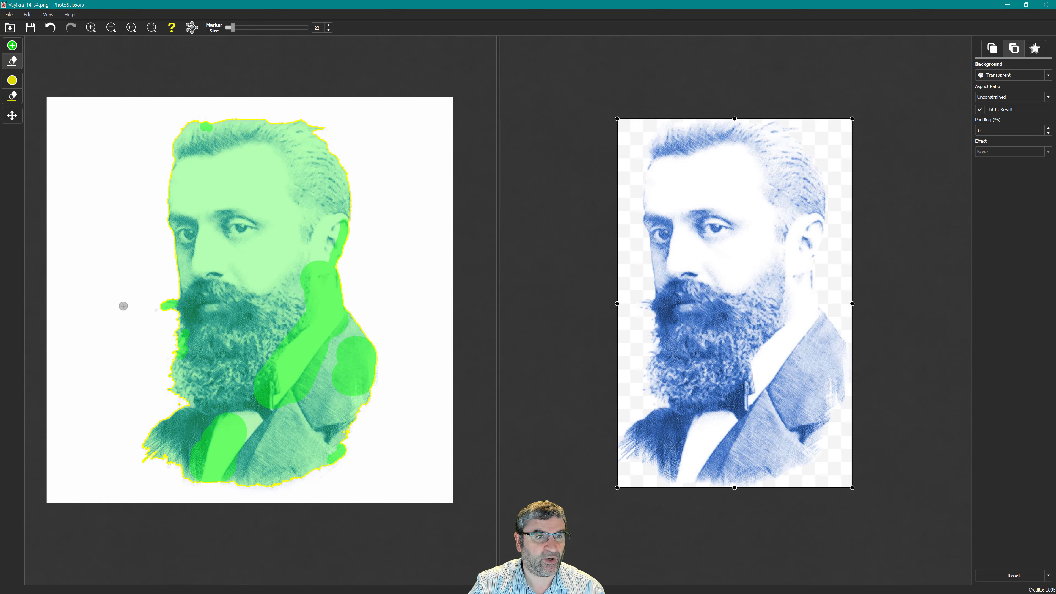
scroll(156, 304, up, 8)
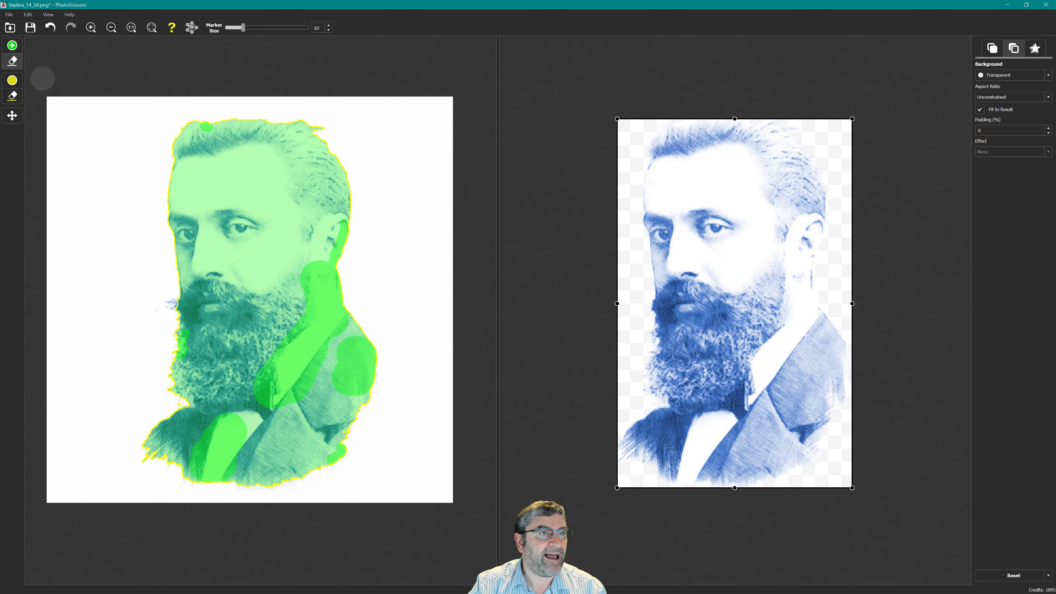
- Mark the protruding moustache tip with the yellow marker at a size of 31
click(12, 80)
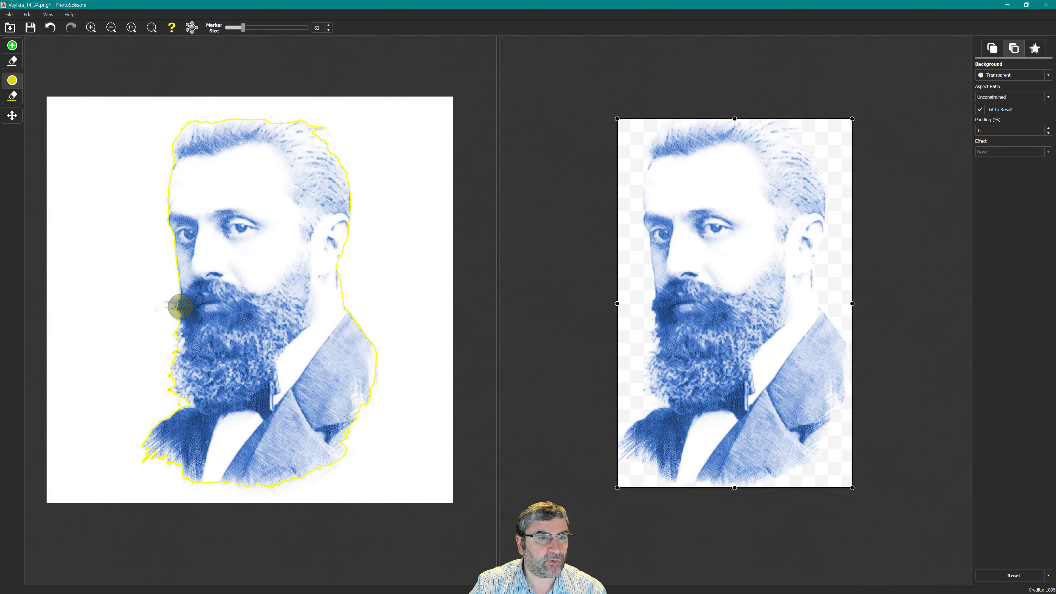
scroll(177, 305, down, 6)
drag(173, 305, 181, 305)
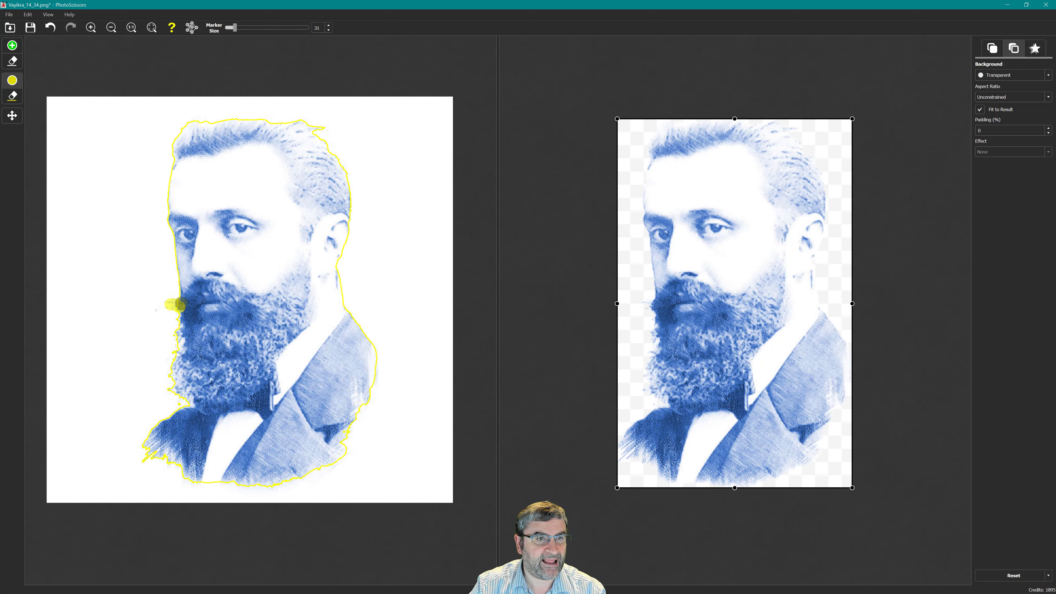
- Save the revised cut-out over the existing Vayikra_14_34.png and switch back to InDesign
click(34, 31)
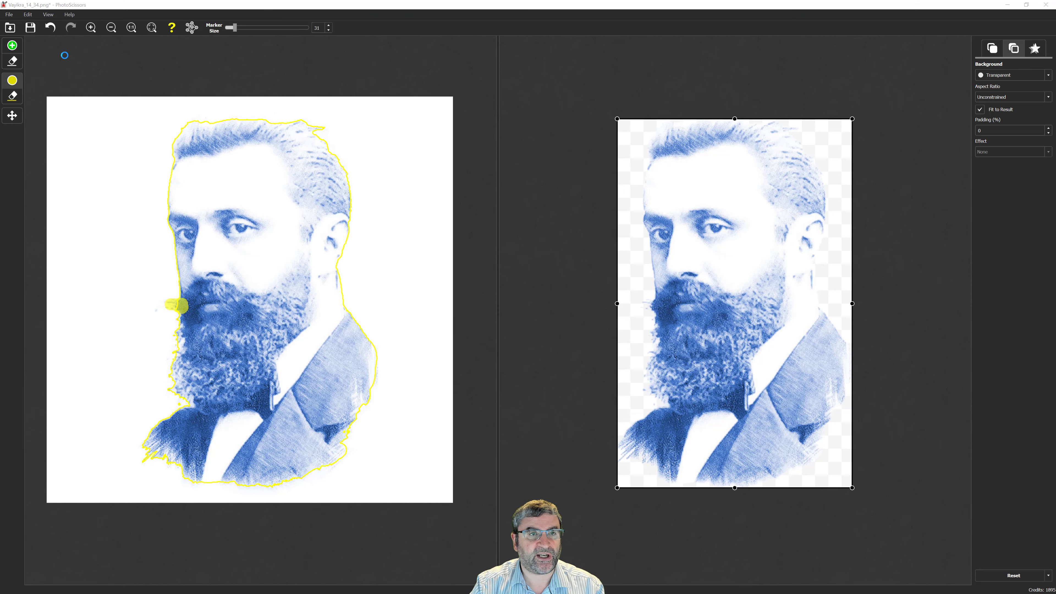
key(Return)
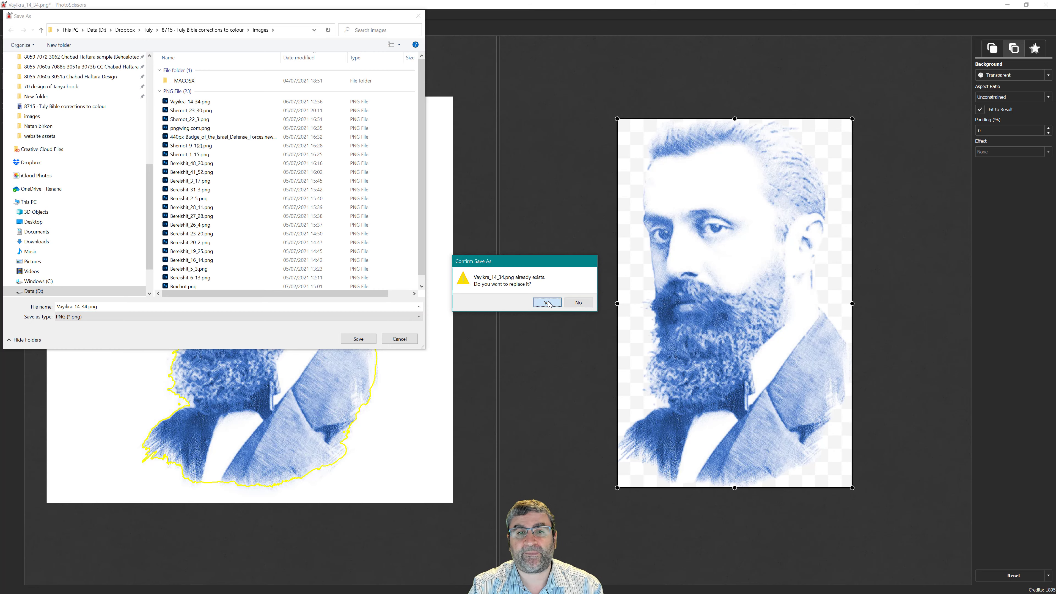
click(548, 303)
key(alt+Tab)
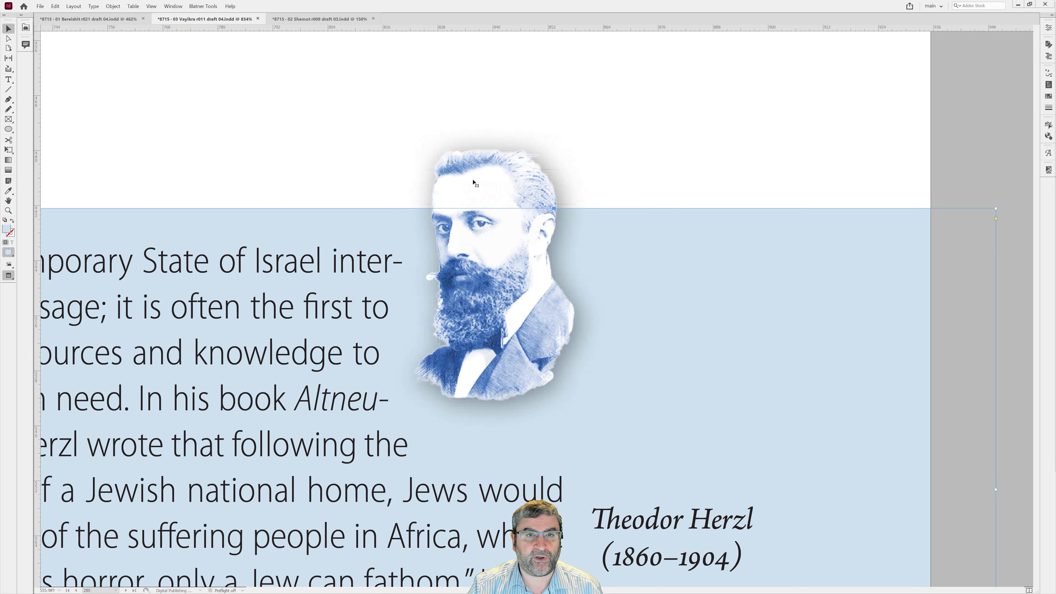
- Update the placed portrait's link to the revised cut-out
click(495, 177)
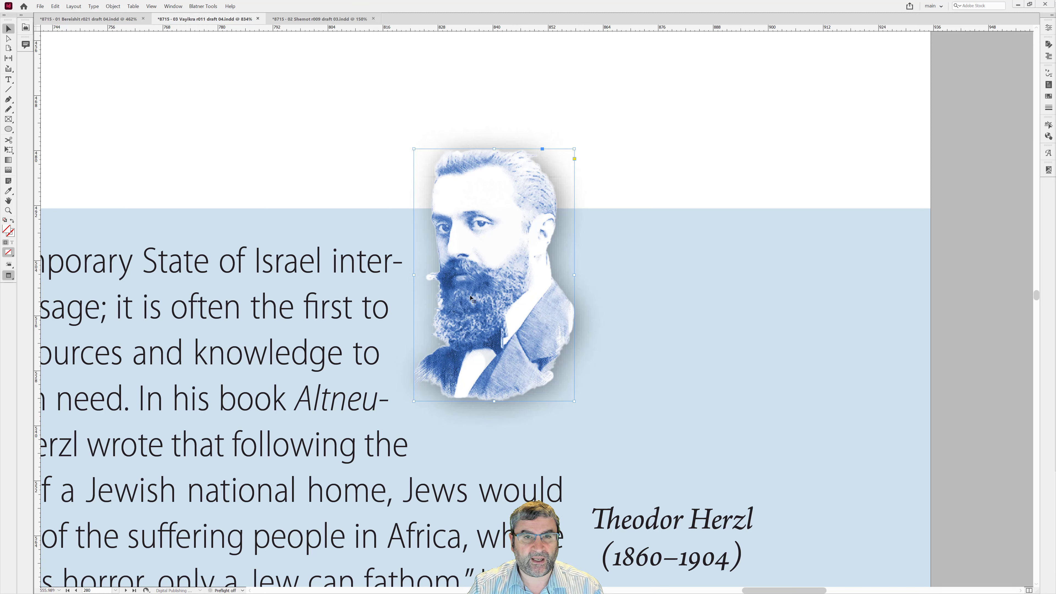
key(ctrl+z)
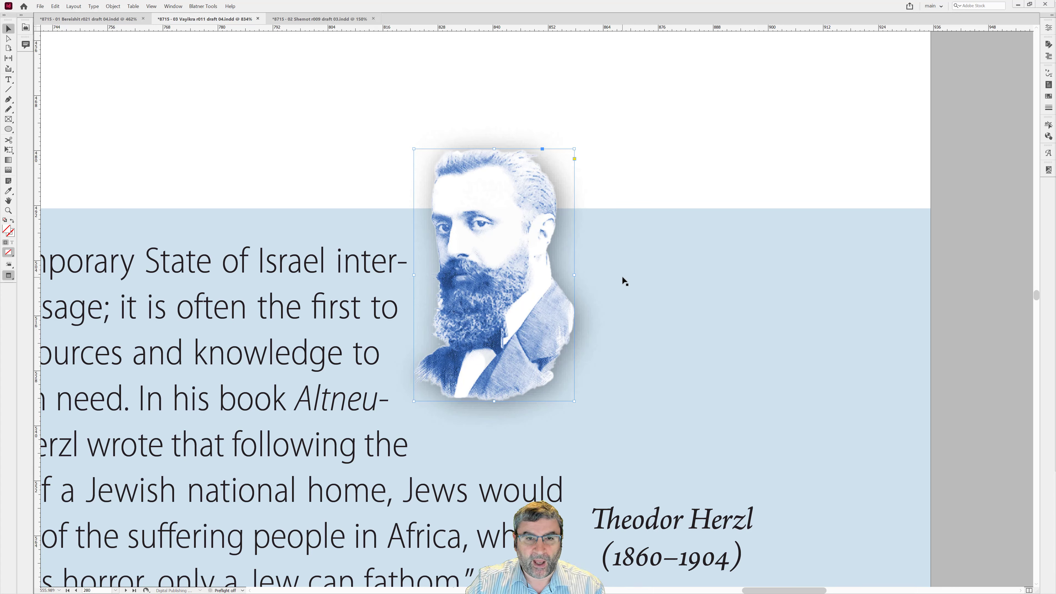
shift+click(671, 529)
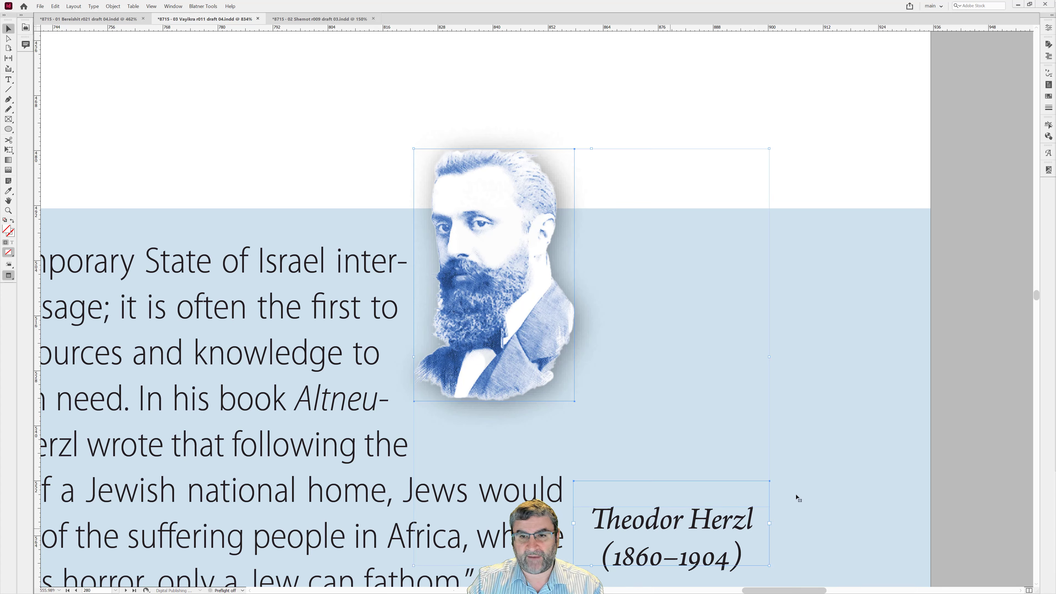
click(828, 537)
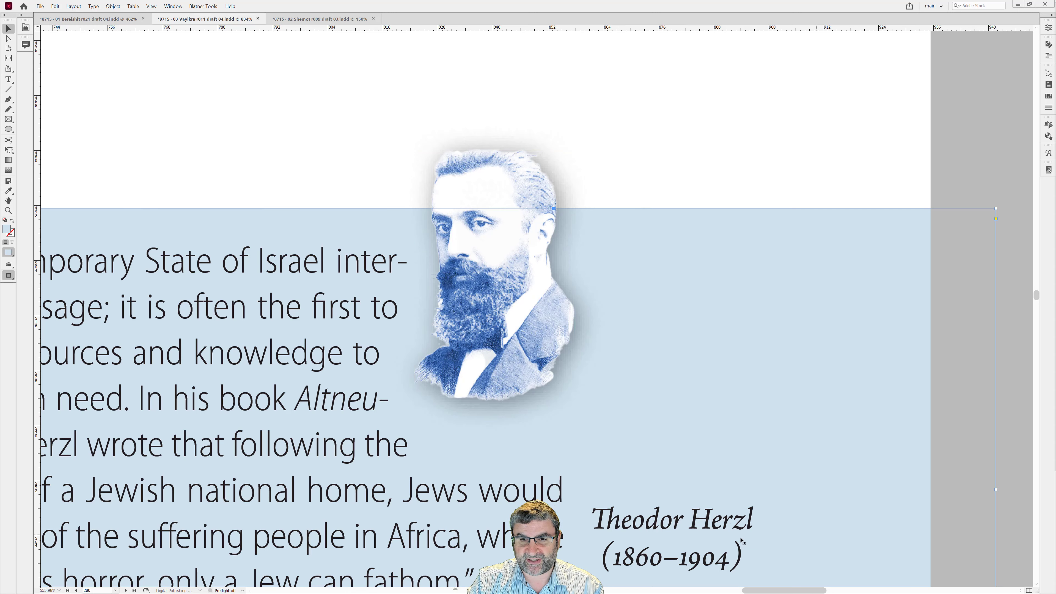
- Apply the upright sans-serif caption style to the Theodor Herzl (1860–1904) caption and extend its frame to fit both lines
click(725, 533)
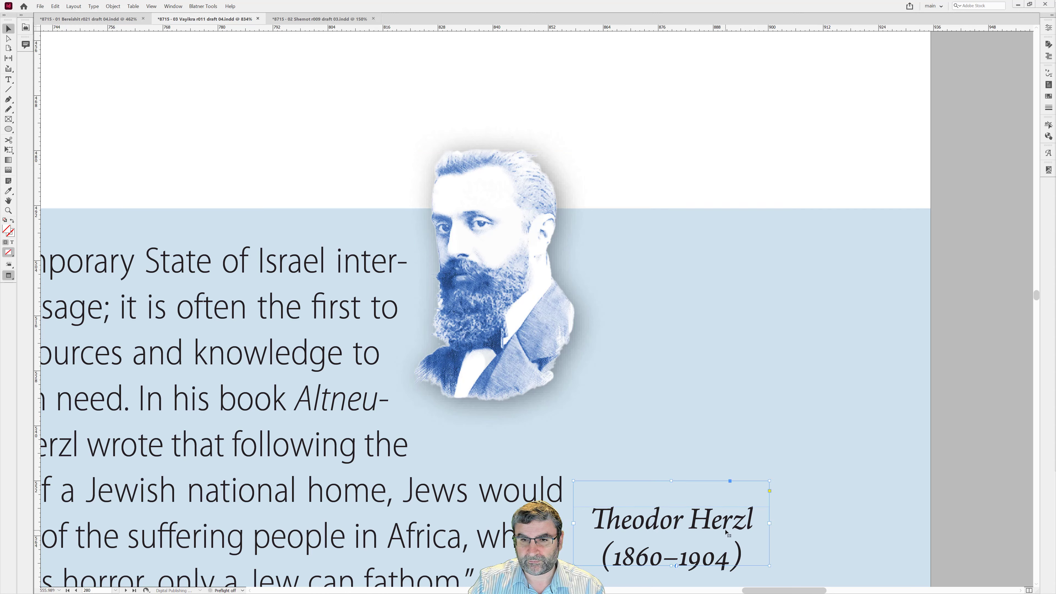
key(ctrl+z)
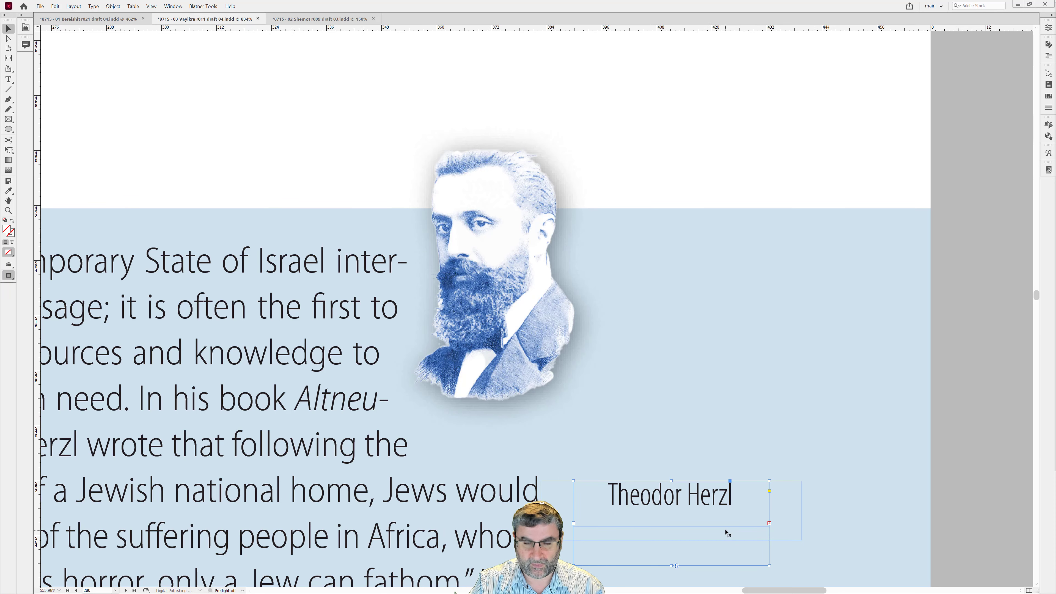
key(ctrl+z)
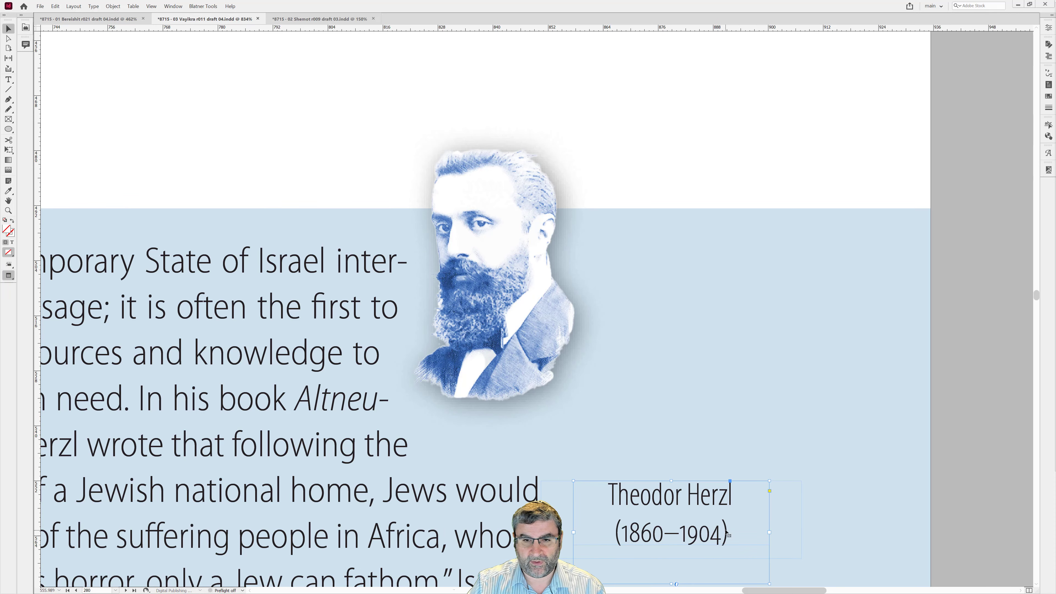
- Place the caption directly beneath the portrait with its frame matching the portrait's width
click(505, 307)
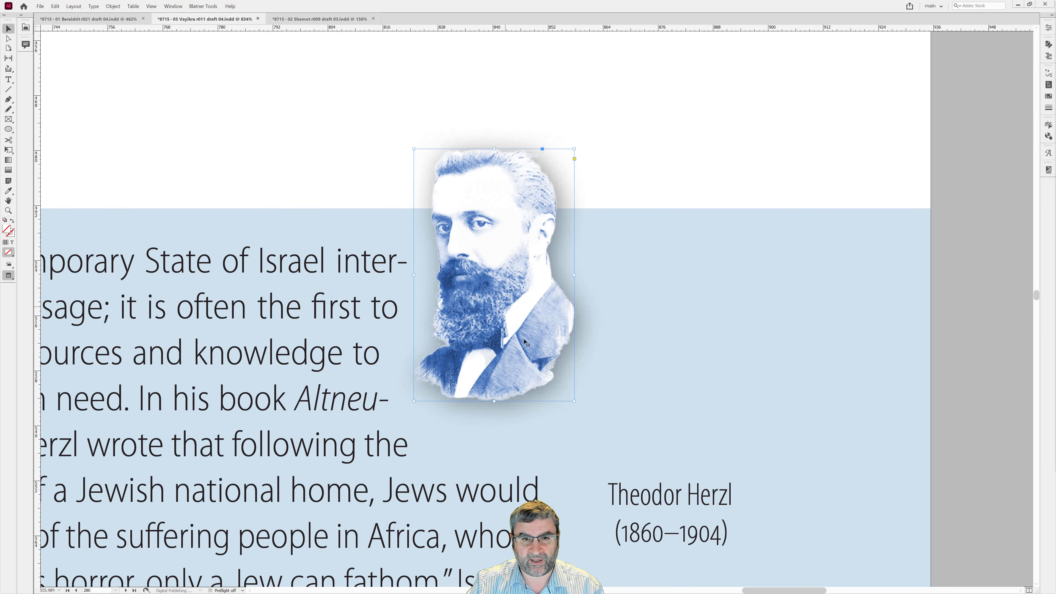
shift+click(652, 530)
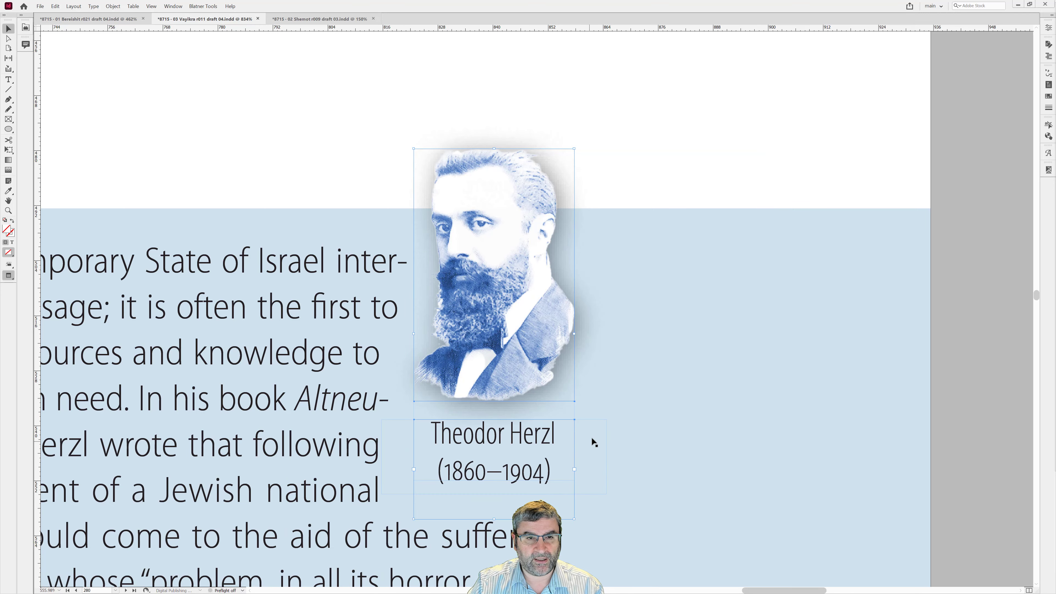
click(636, 426)
key(ctrl+alt+0)
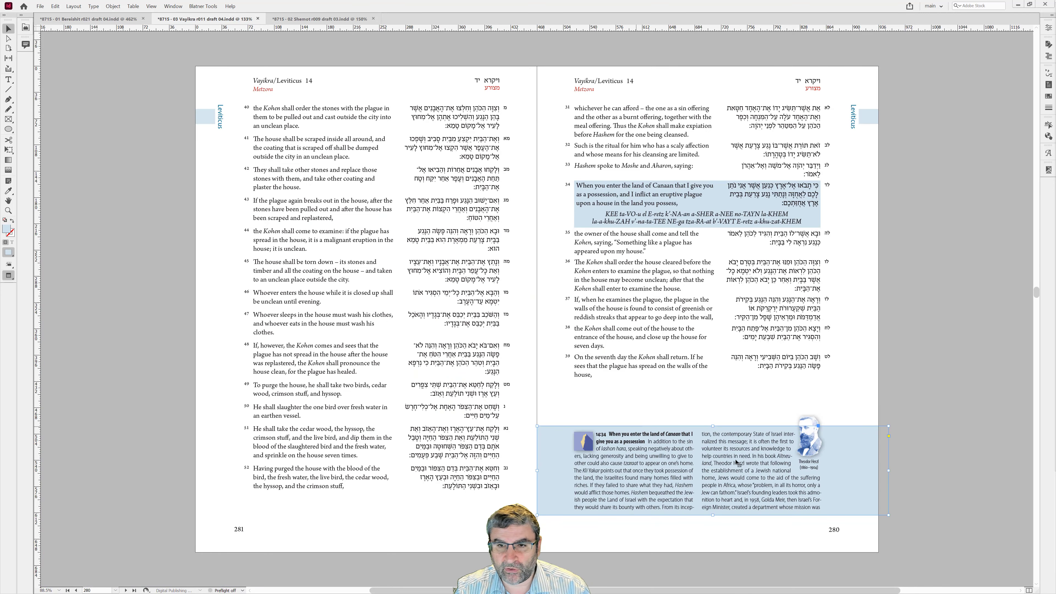
drag(538, 382, 868, 537)
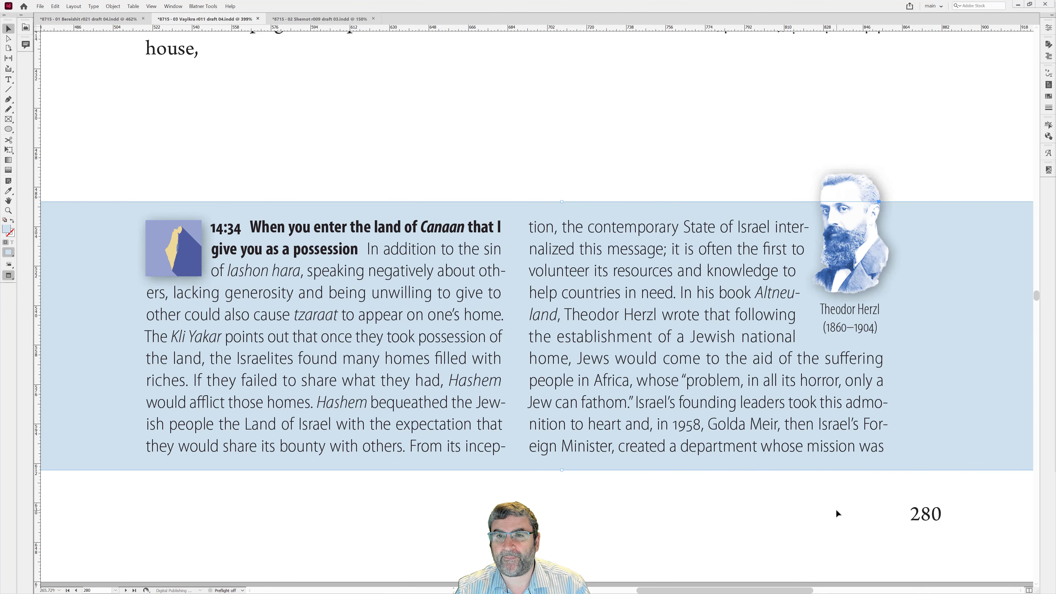
click(836, 509)
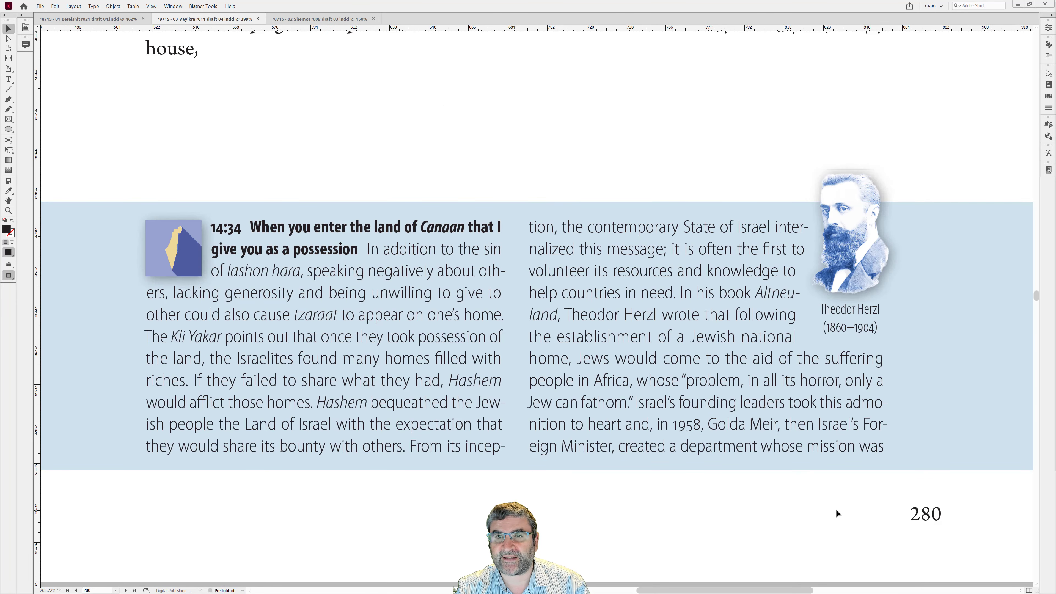
- Preview the portrait without its drop shadow and restore the shadow
click(847, 283)
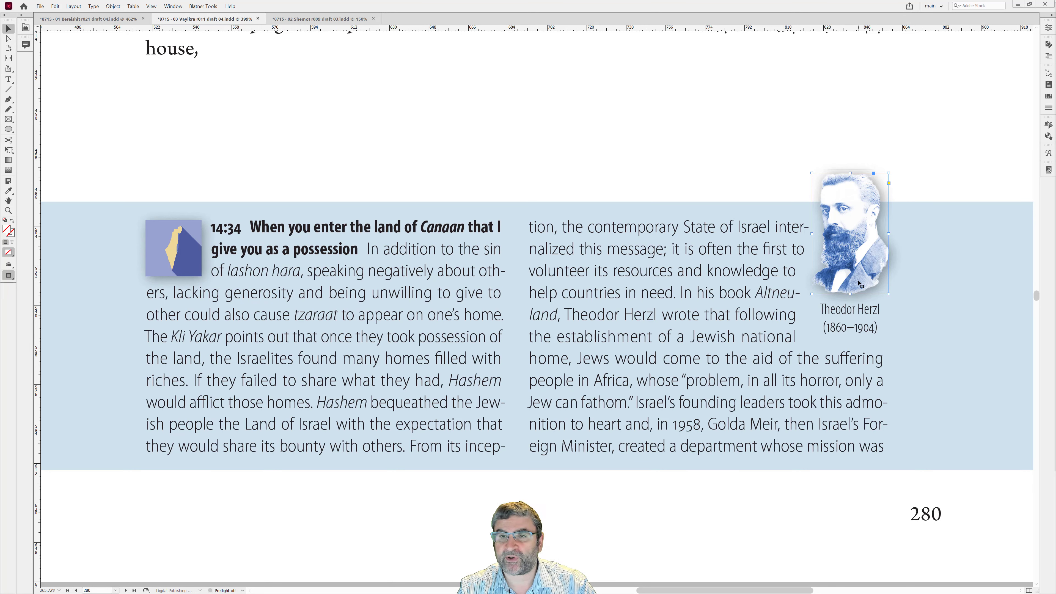
click(934, 337)
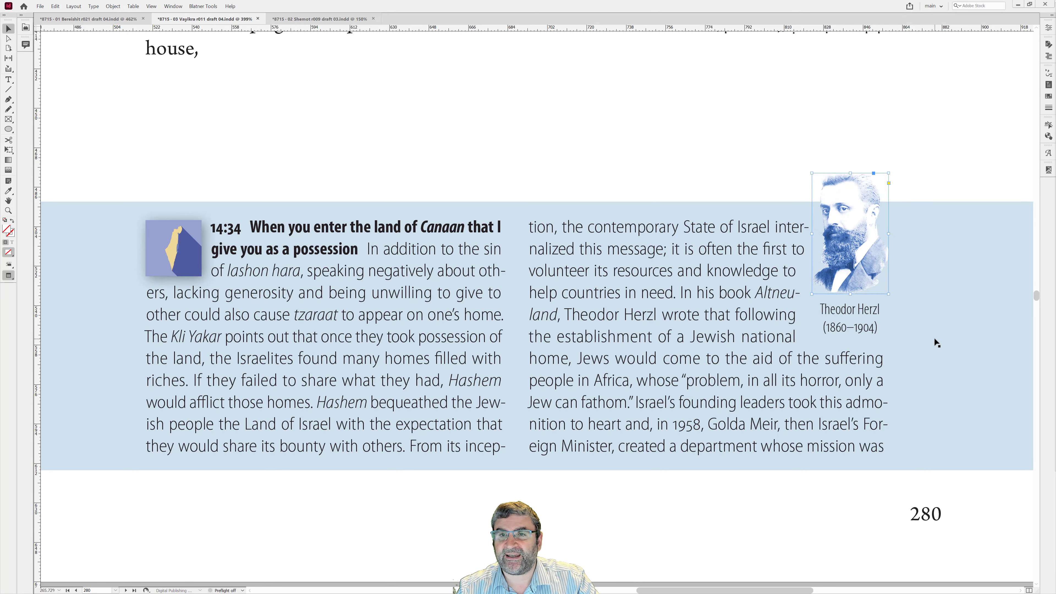
click(941, 166)
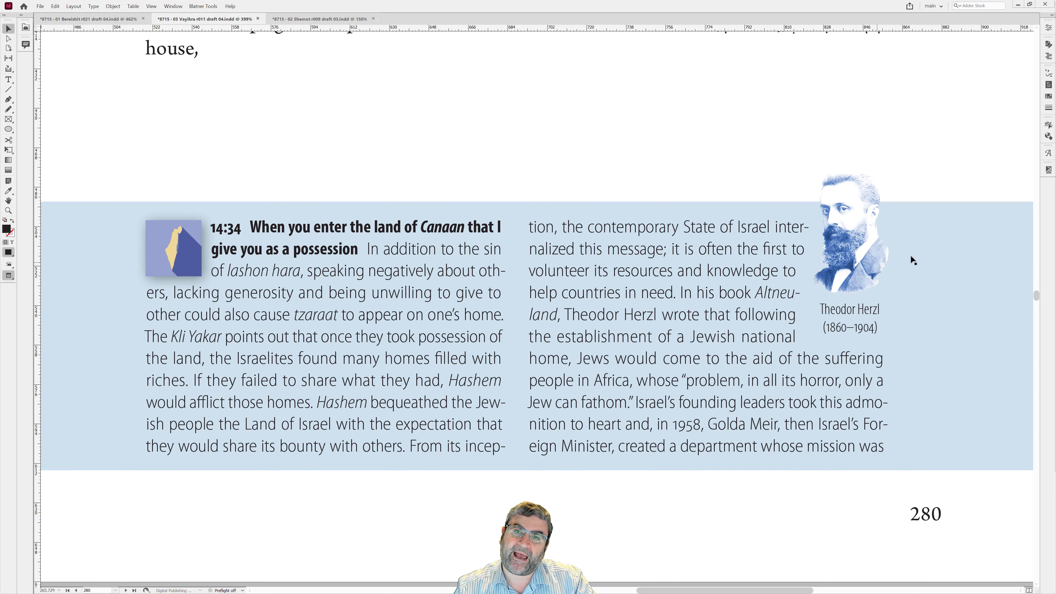
click(864, 222)
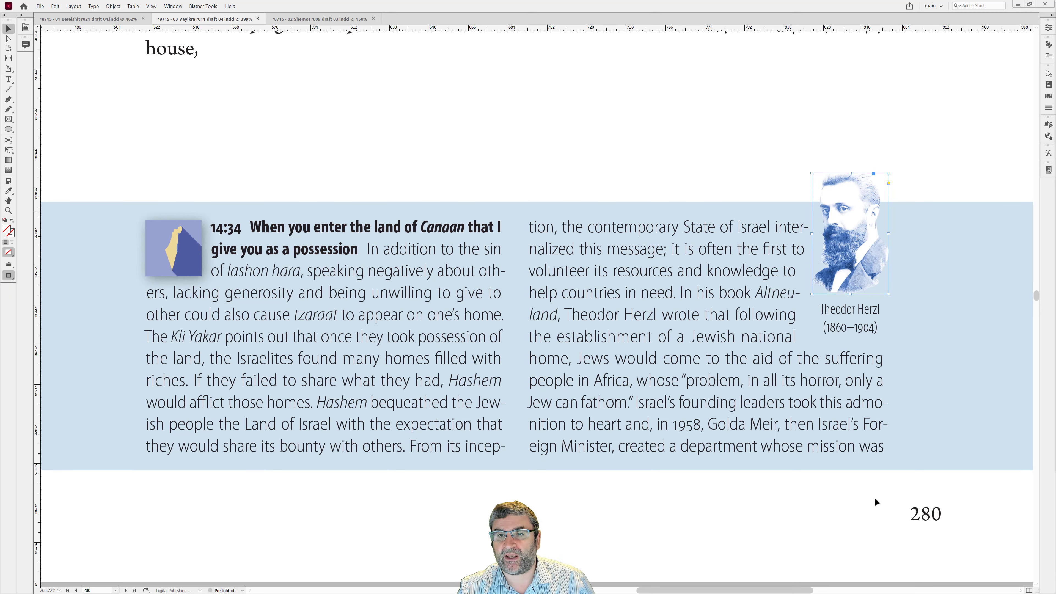
key(ctrl+z)
click(860, 505)
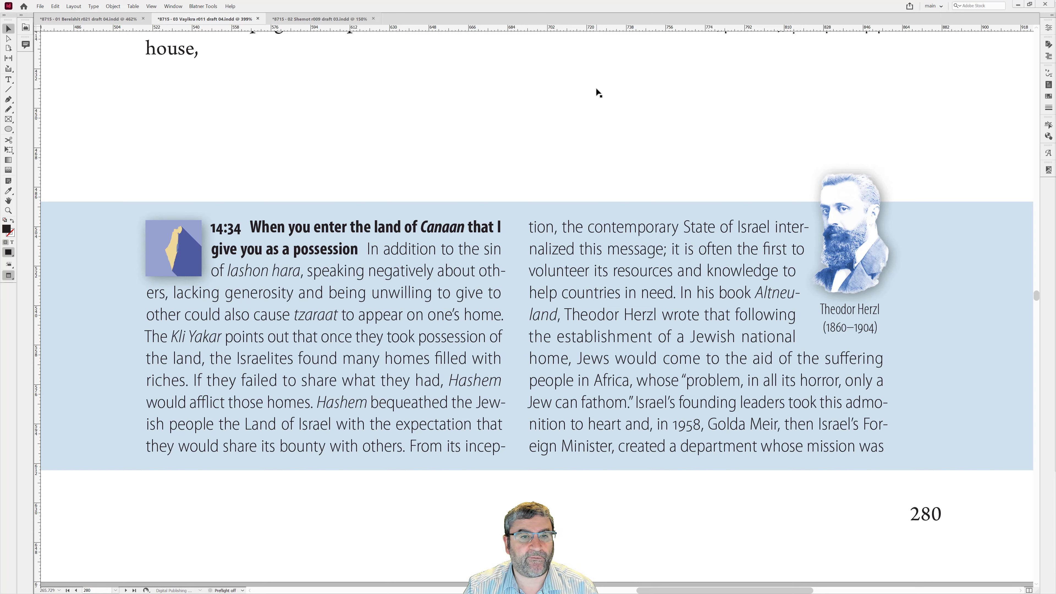
- Examine the portrait's text wrap settings and the available contour types
click(819, 218)
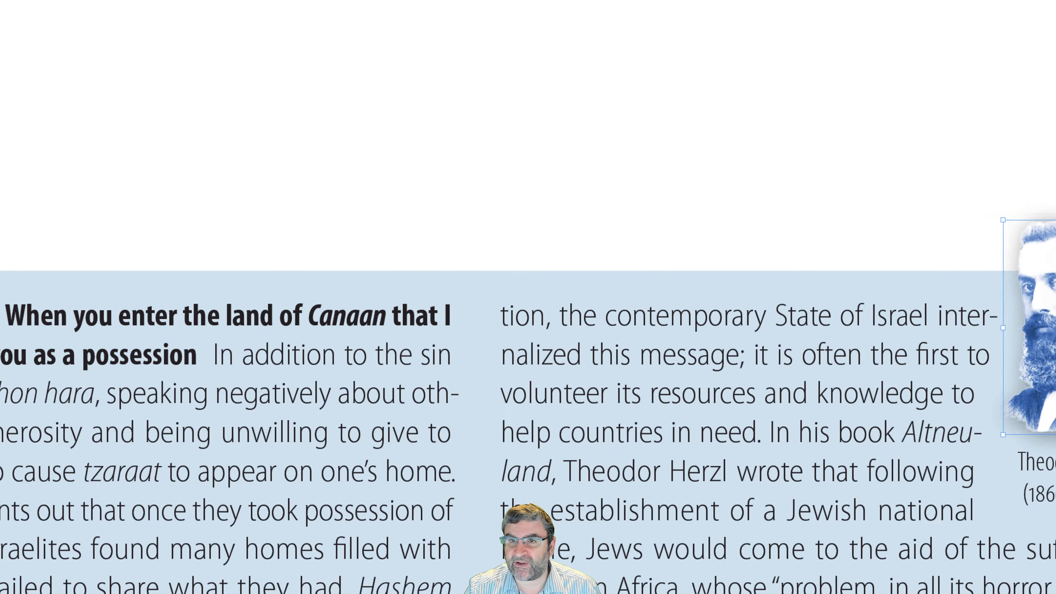
key(ctrl+alt+w)
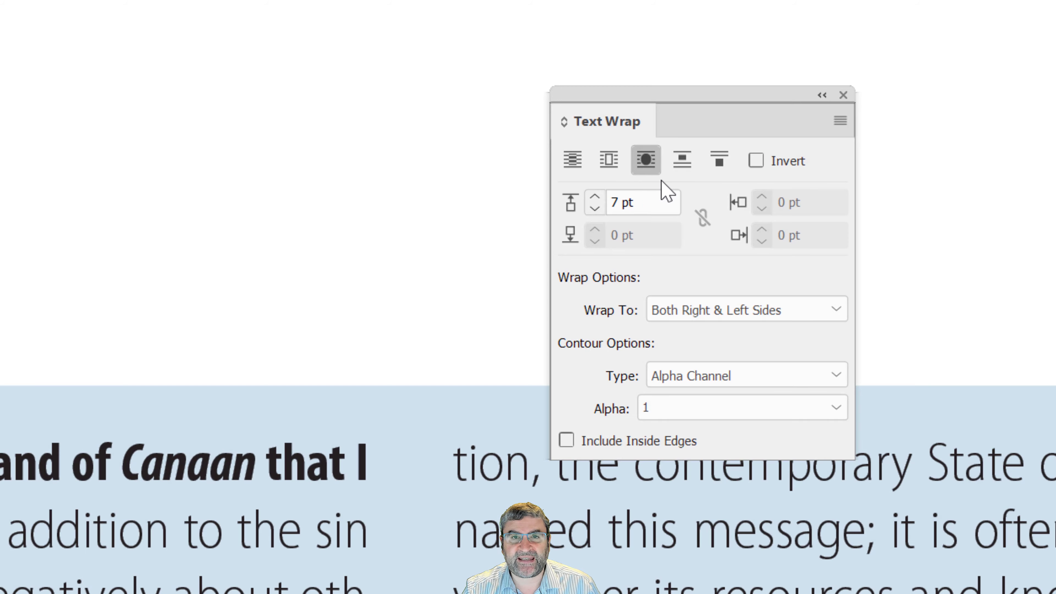
click(680, 377)
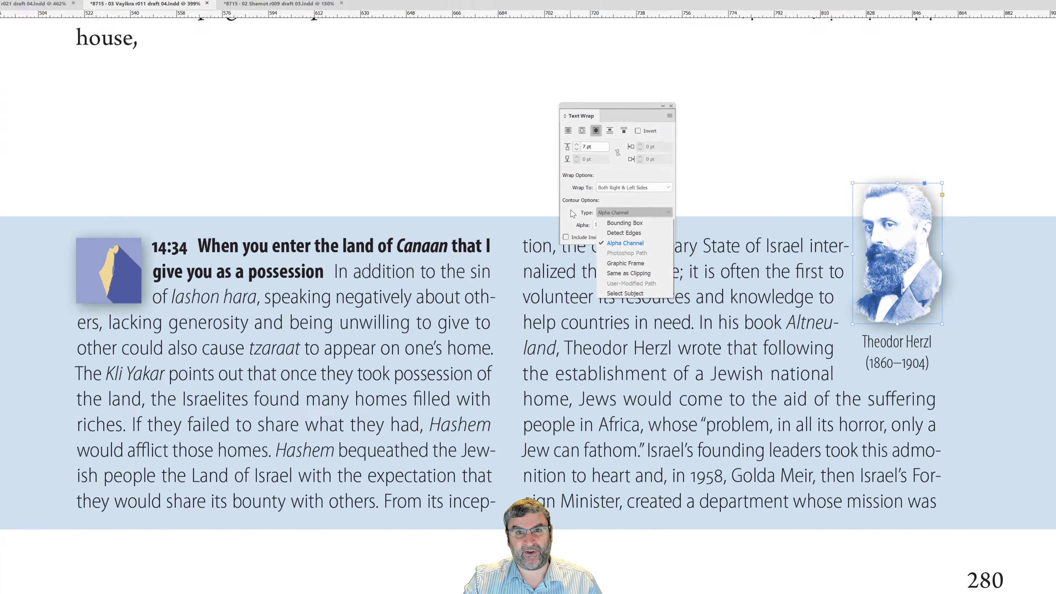
click(573, 213)
- Reset the main workspace and deselect the portrait
click(933, 5)
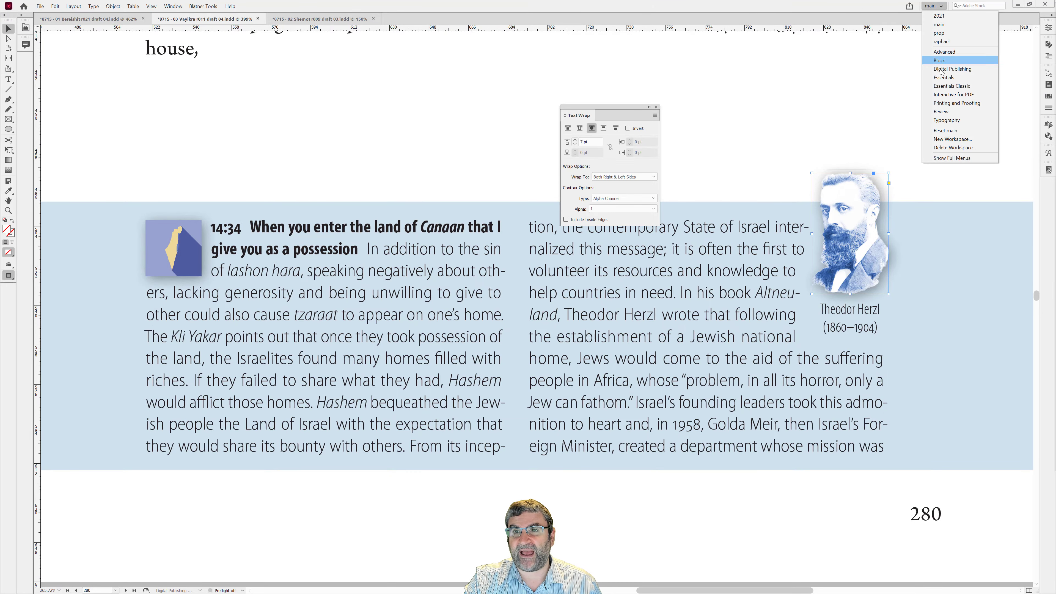
click(945, 130)
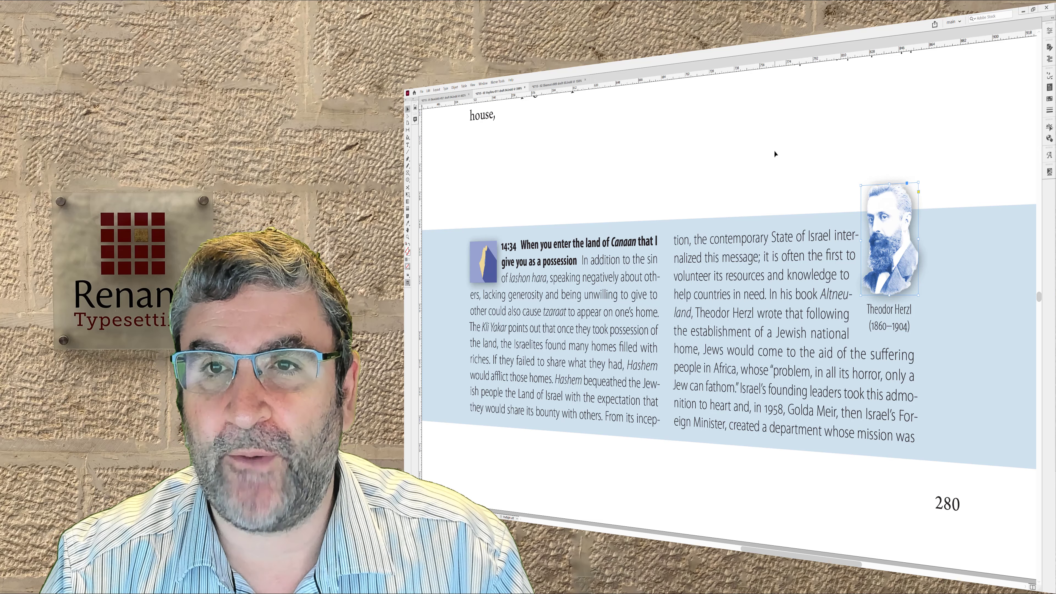
click(775, 151)
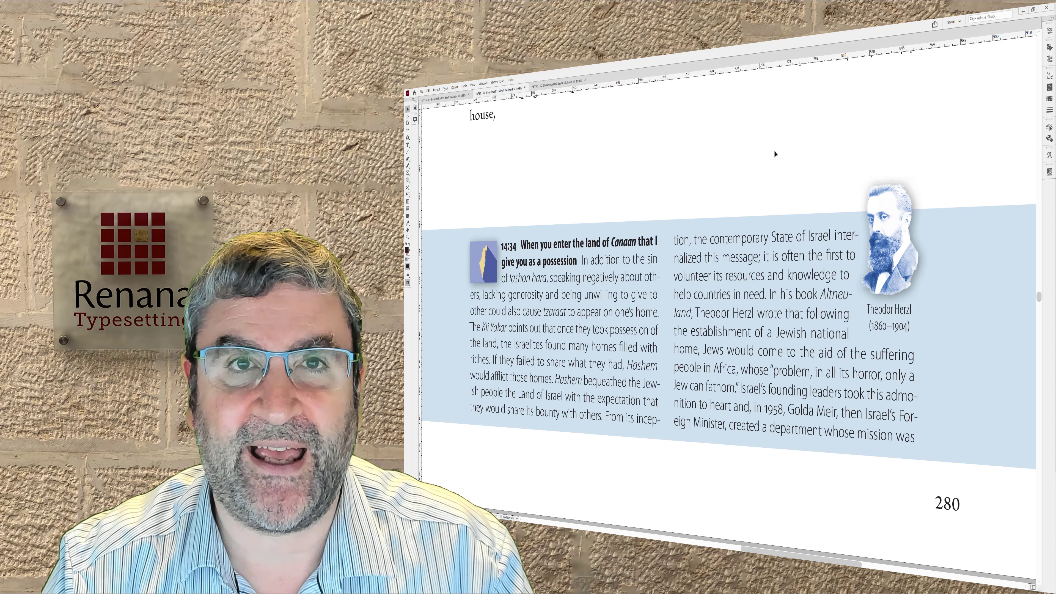